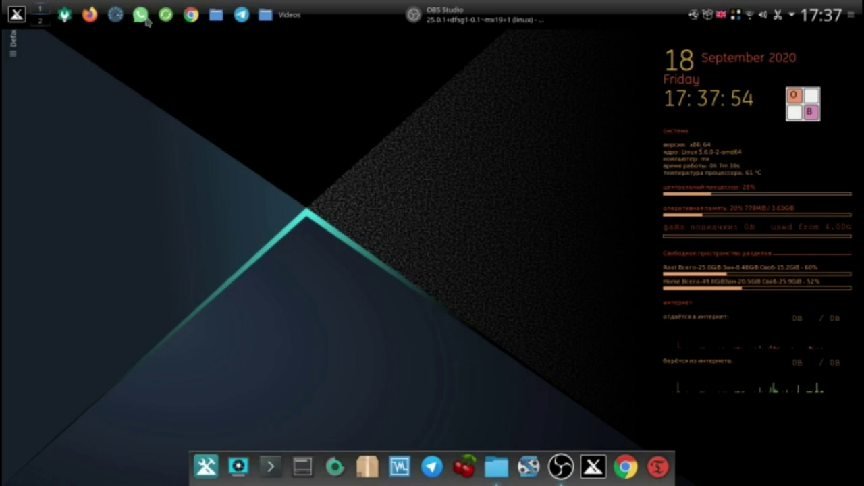
# - Launch Systemback and authenticate with the administrator password, then dismiss the on-screen keyboard
pyautogui.click(166, 15)
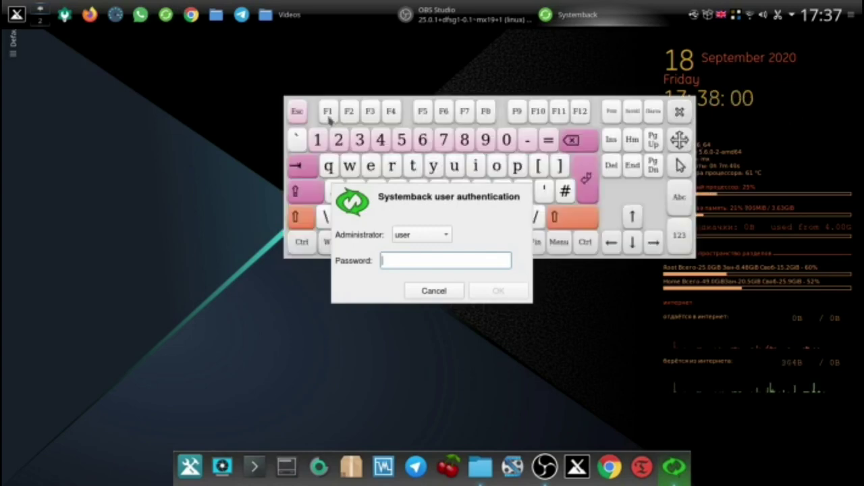
pyautogui.click(317, 140)
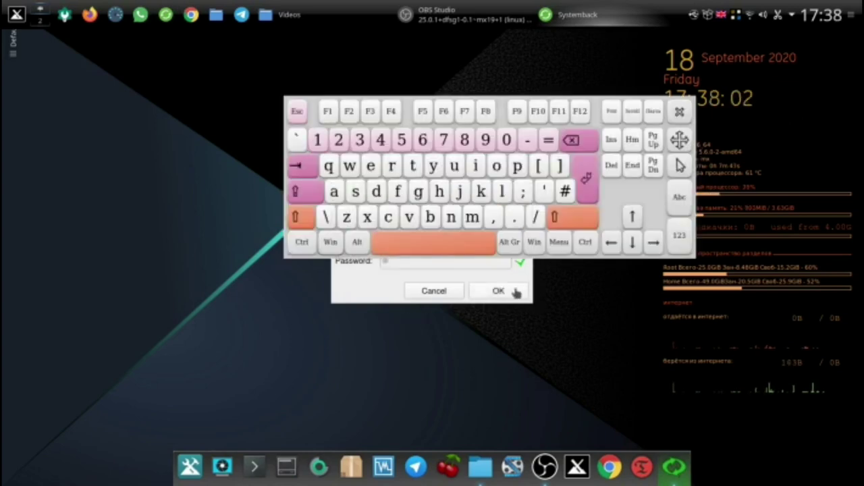
pyautogui.click(513, 291)
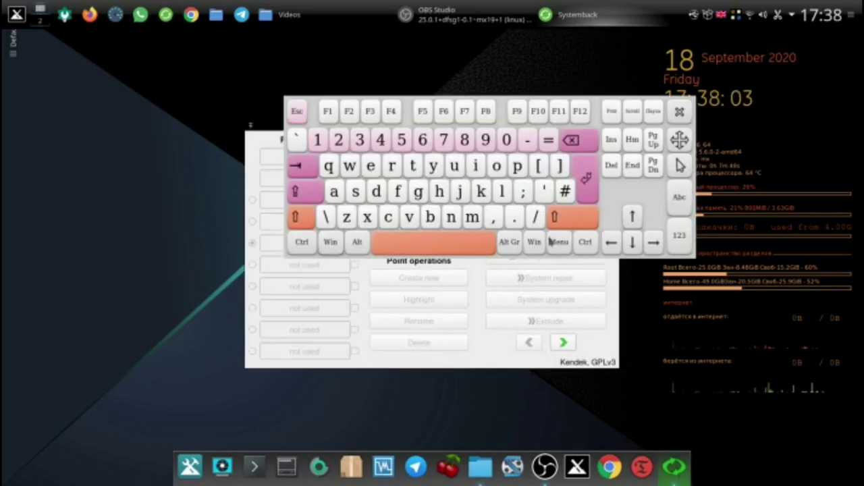
pyautogui.click(680, 109)
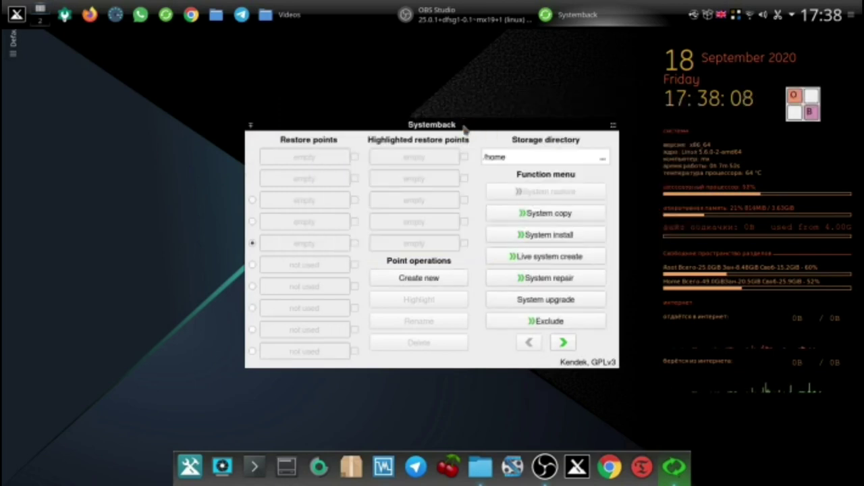
# - Review the created live images in Systemback's Live system create section and close Systemback
pyautogui.moveTo(464, 127); pyautogui.dragTo(392, 80)
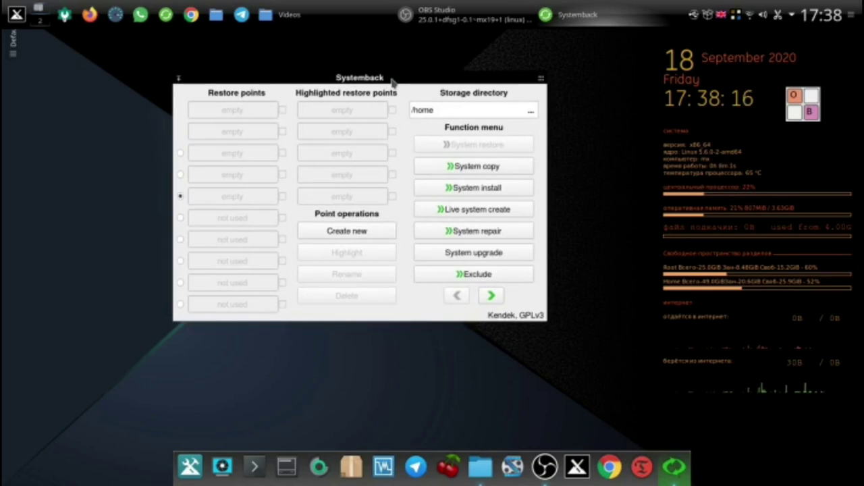
pyautogui.click(483, 210)
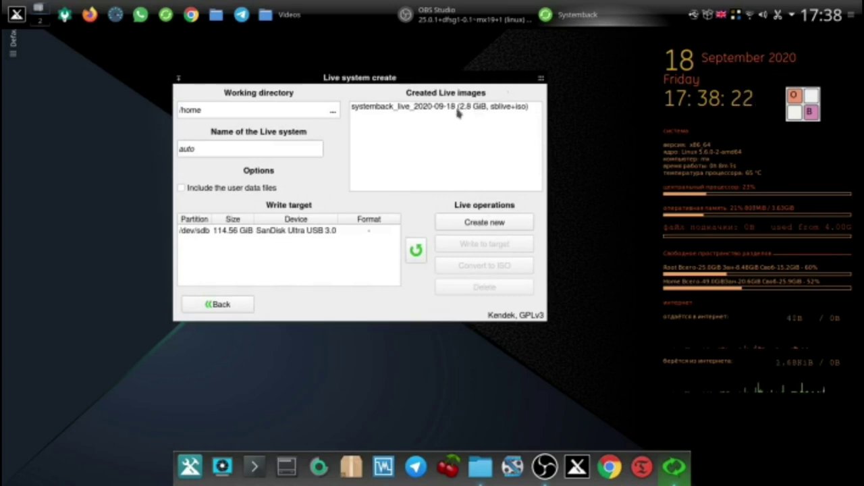
pyautogui.moveTo(540, 82)
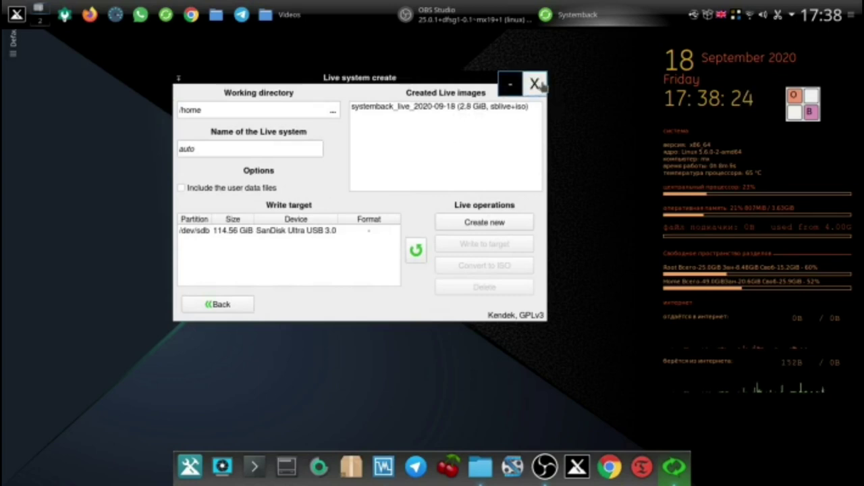
pyautogui.click(536, 83)
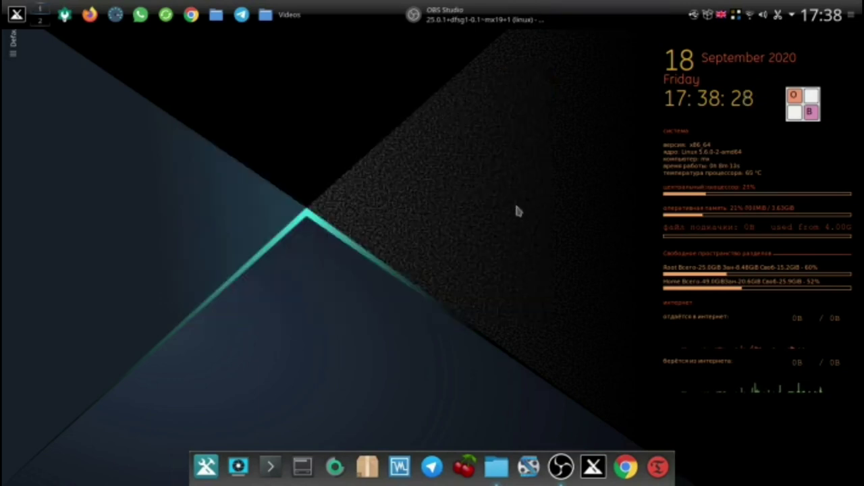
# - Switch to the file manager and browse to the /home/snapshot folder
pyautogui.click(497, 470)
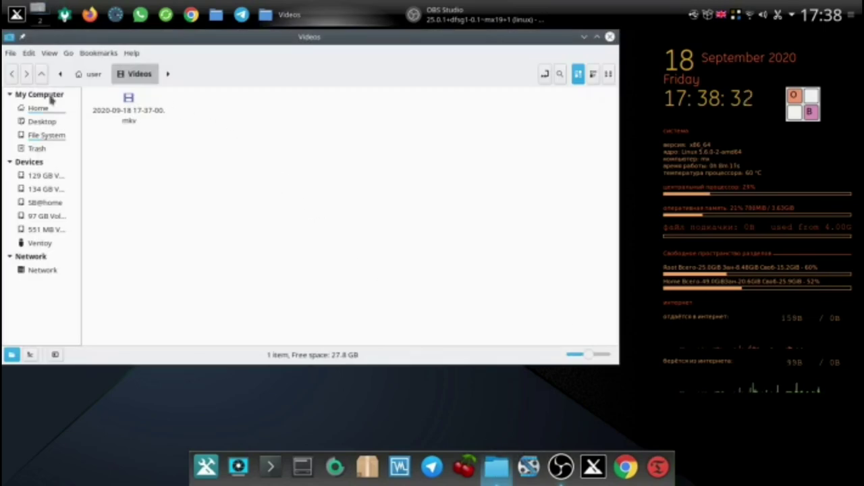
pyautogui.click(42, 75)
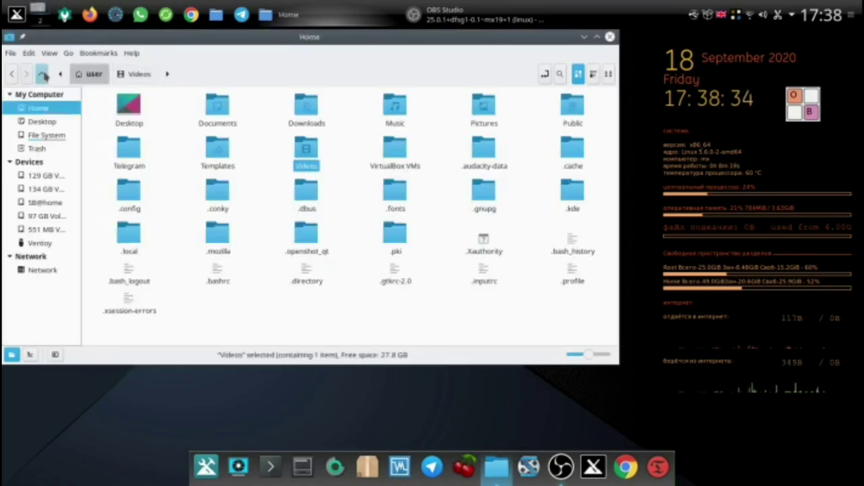
pyautogui.click(42, 75)
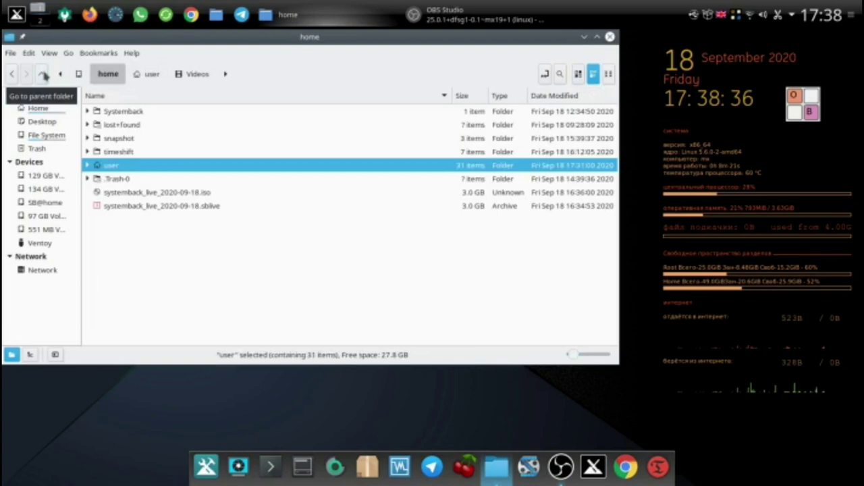
pyautogui.click(137, 141)
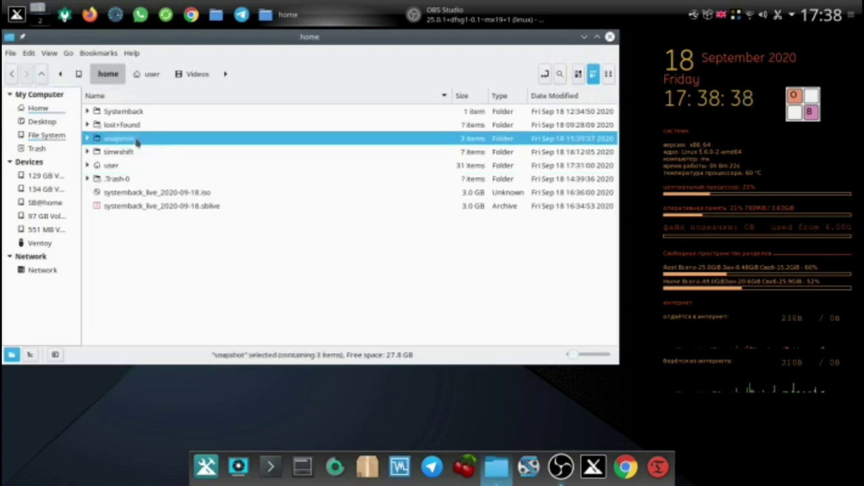
pyautogui.doubleClick(137, 139)
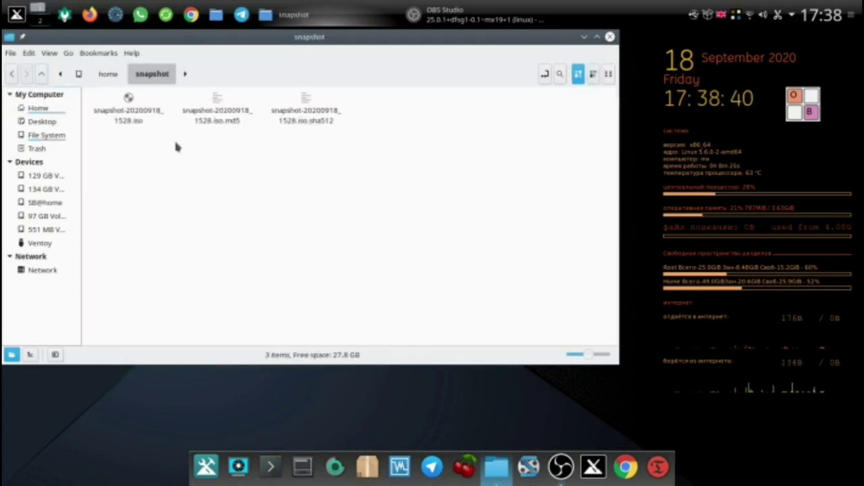
# - Check the size of snapshot-20200918_1528.iso in its properties, then close the properties and the file manager
pyautogui.rightClick(144, 110)
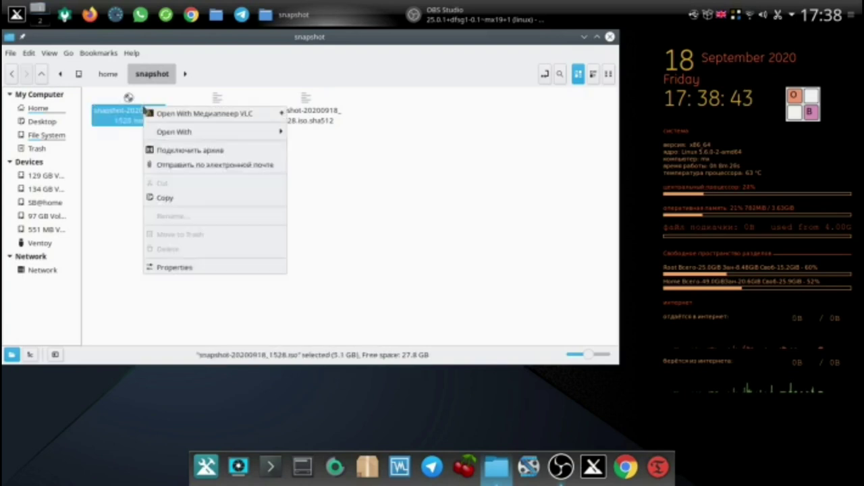
pyautogui.click(192, 269)
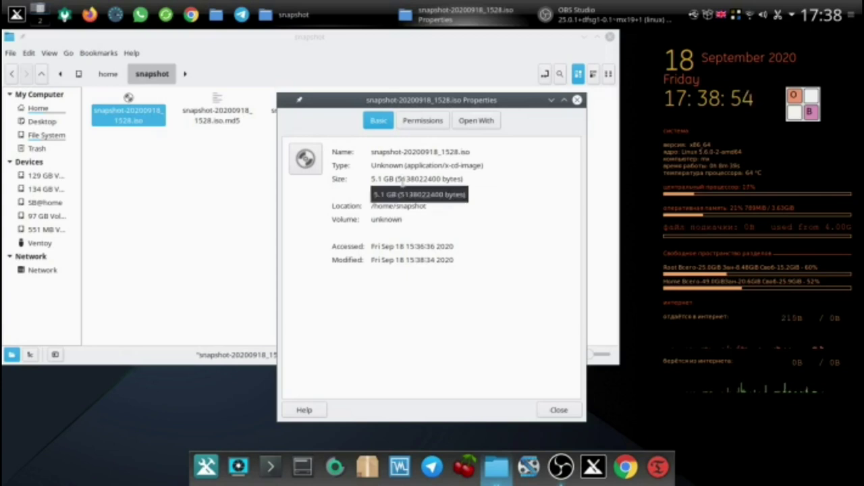
pyautogui.click(577, 101)
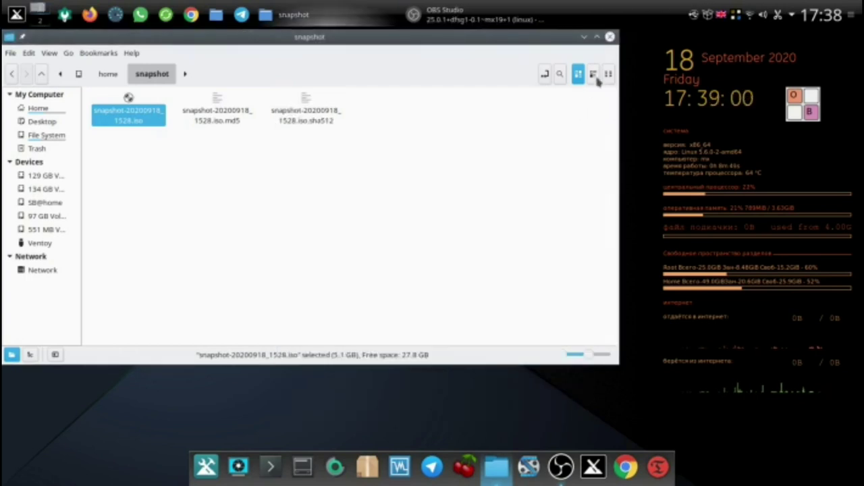
pyautogui.click(610, 37)
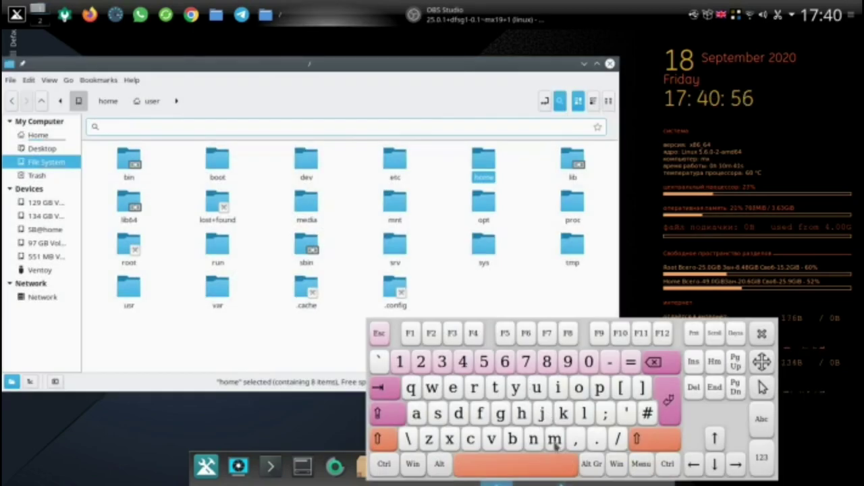
# - Search the whole file system for "minstall"
pyautogui.click(555, 440)
pyautogui.click(558, 388)
pyautogui.click(533, 440)
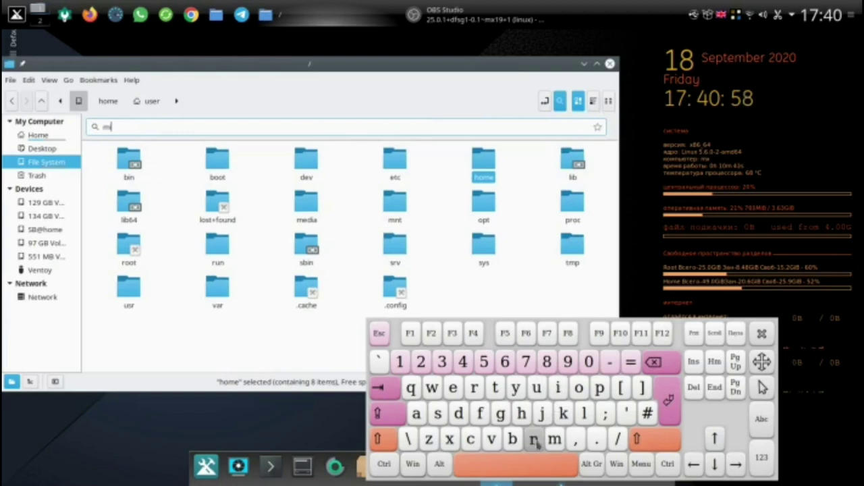
pyautogui.click(438, 414)
pyautogui.click(495, 388)
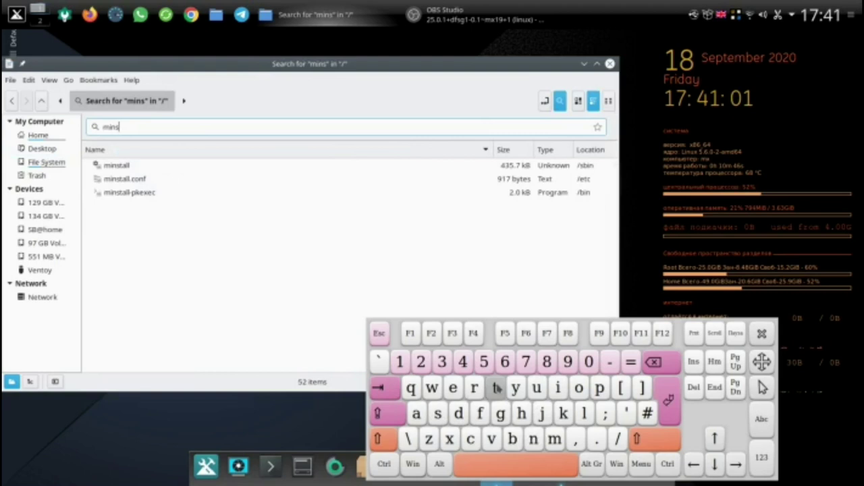
pyautogui.click(417, 414)
pyautogui.click(584, 414)
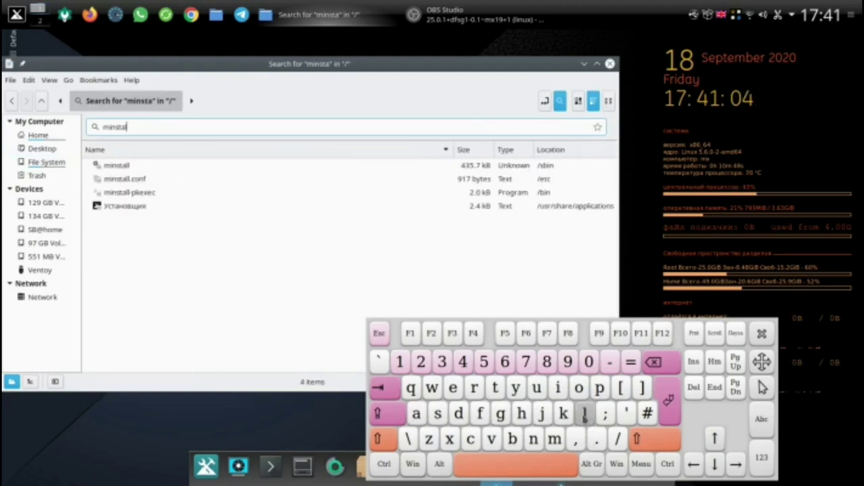
pyautogui.click(585, 414)
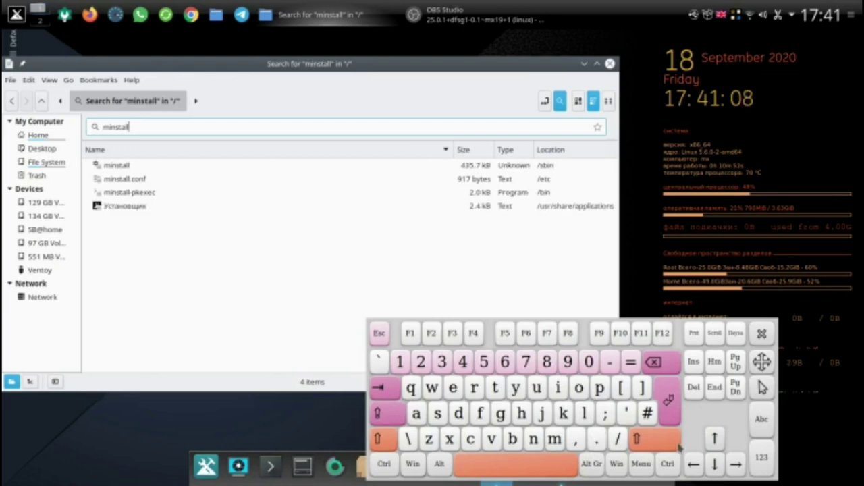
# - Run the Установщик launcher in /usr/share/applications from the search results, authorising it with the root password
pyautogui.click(121, 208)
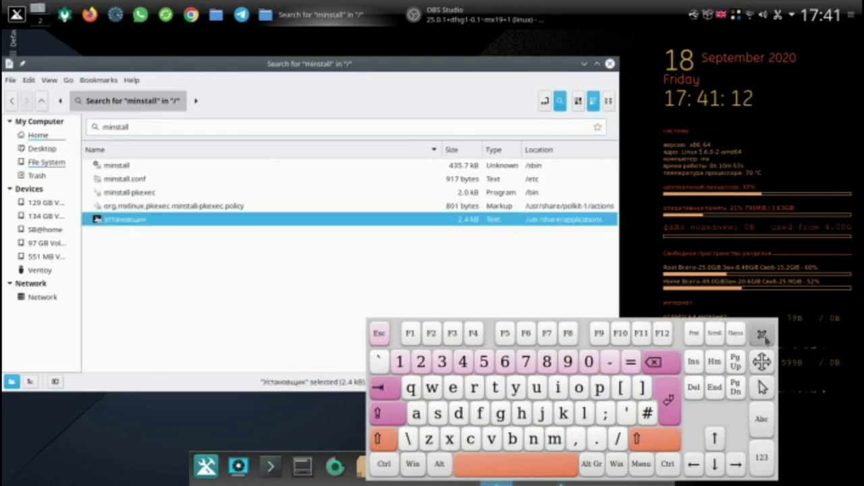
pyautogui.click(762, 335)
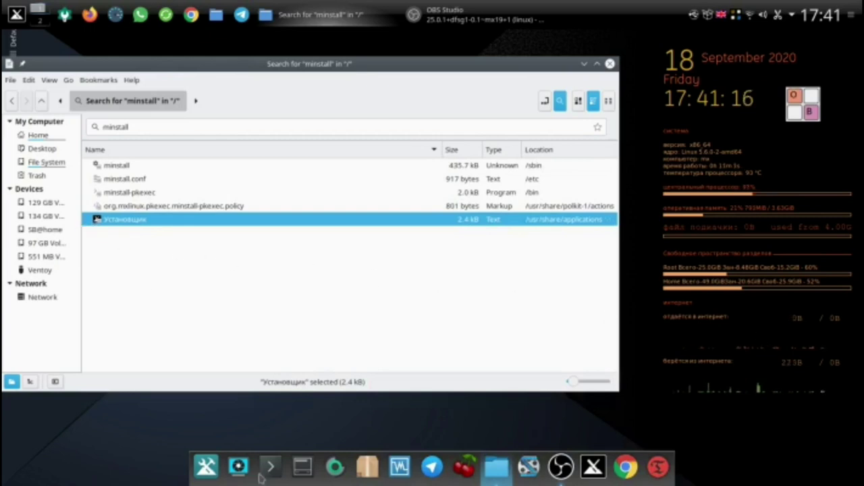
pyautogui.doubleClick(99, 222)
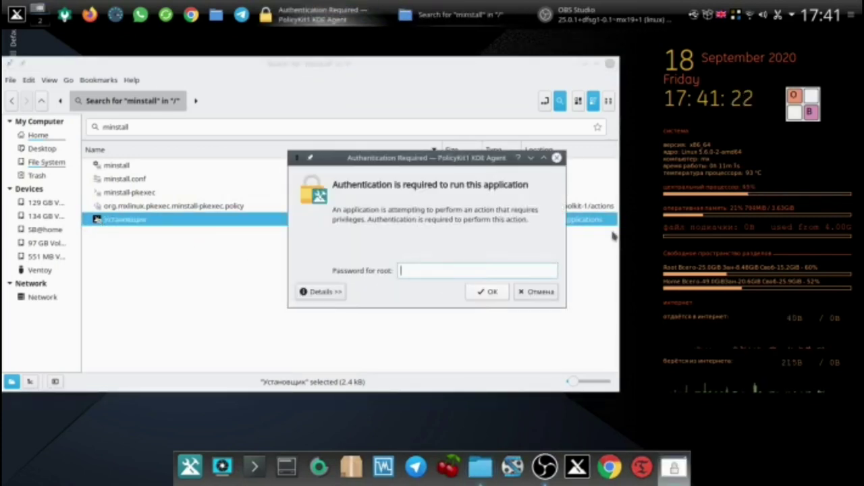
pyautogui.click(806, 110)
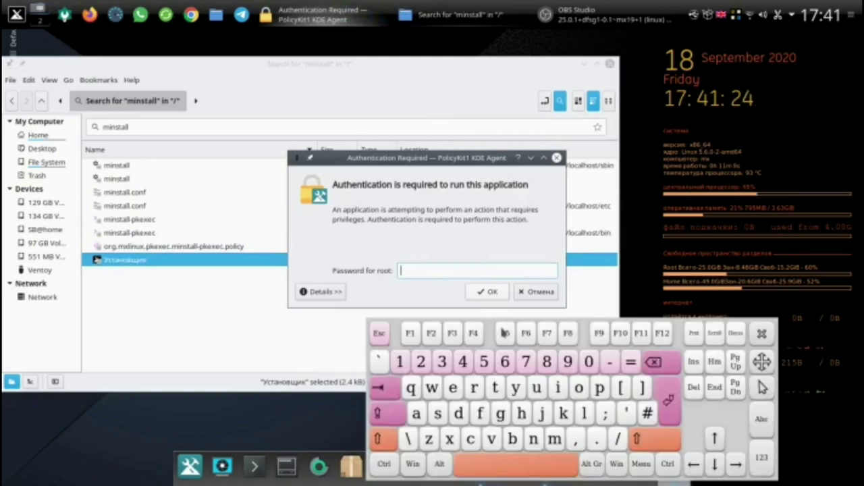
pyautogui.click(401, 362)
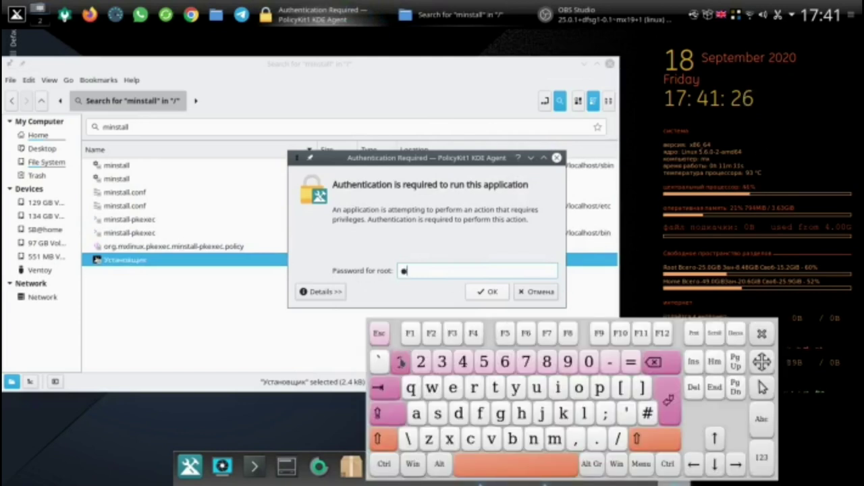
pyautogui.click(484, 293)
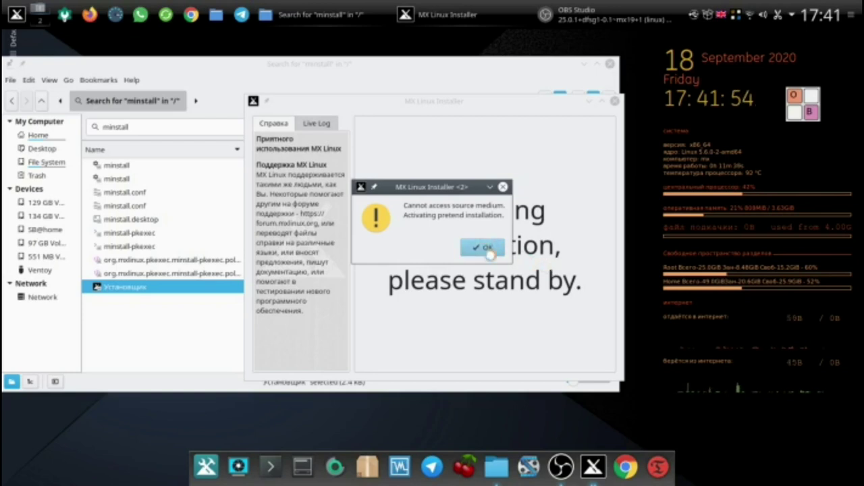
# - Continue the MX Linux Installer in pretend mode to the installation type selection, then close it
pyautogui.click(485, 249)
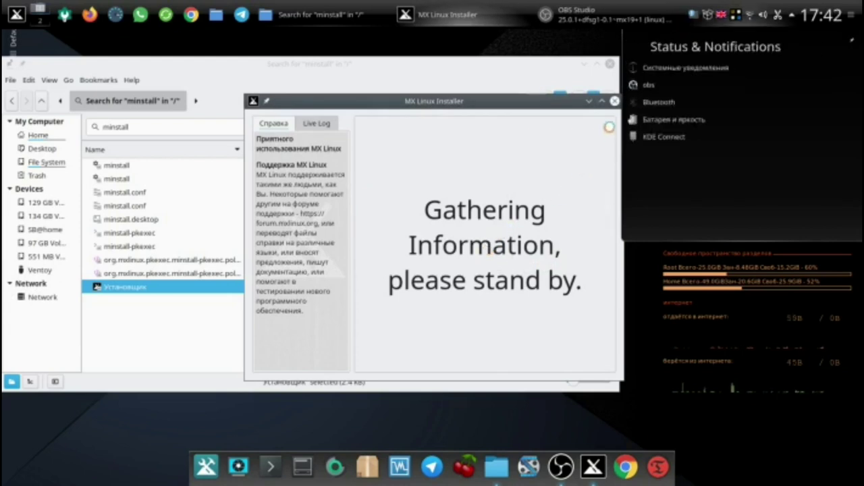
pyautogui.click(611, 64)
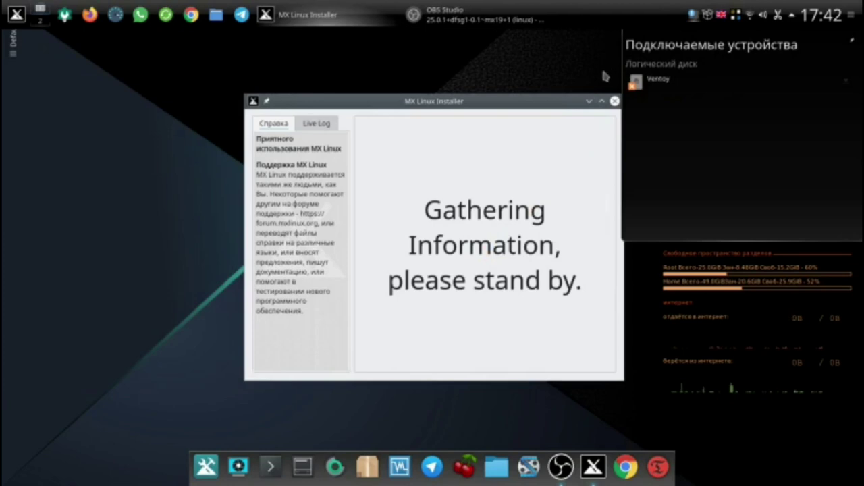
pyautogui.moveTo(553, 102); pyautogui.dragTo(420, 50)
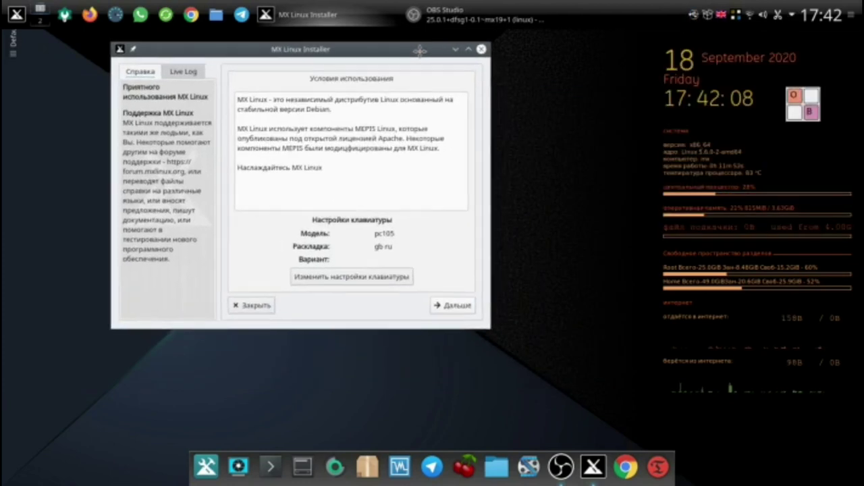
pyautogui.click(459, 307)
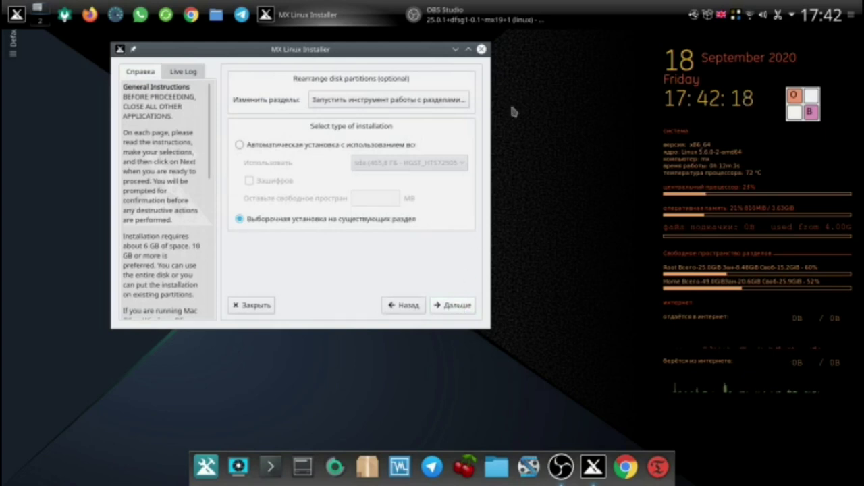
pyautogui.click(482, 50)
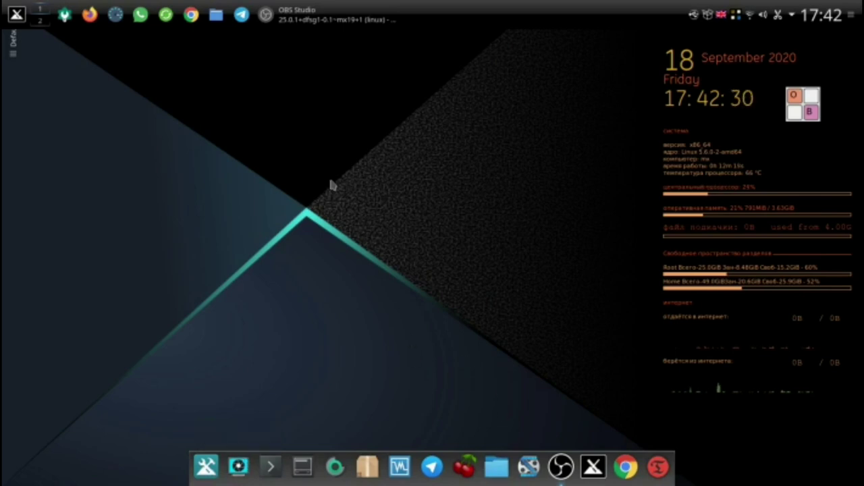
# - Reopen Systemback, entering the administrator password with the on-screen keyboard
pyautogui.click(166, 16)
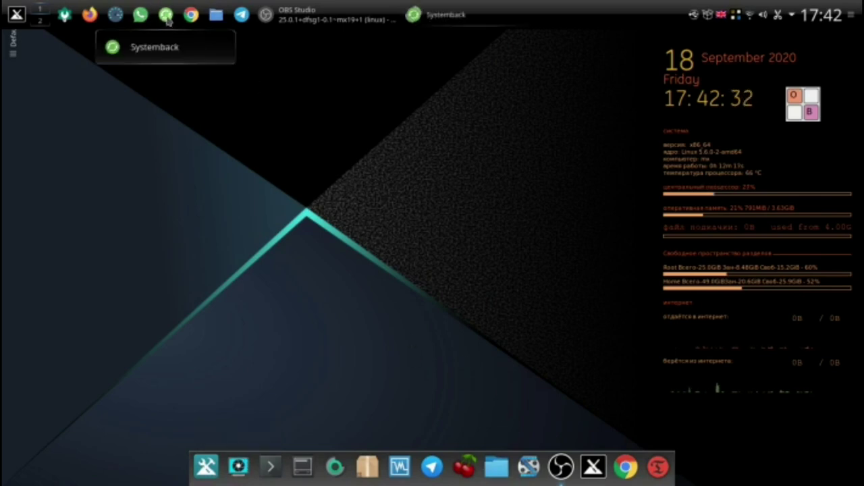
pyautogui.click(805, 111)
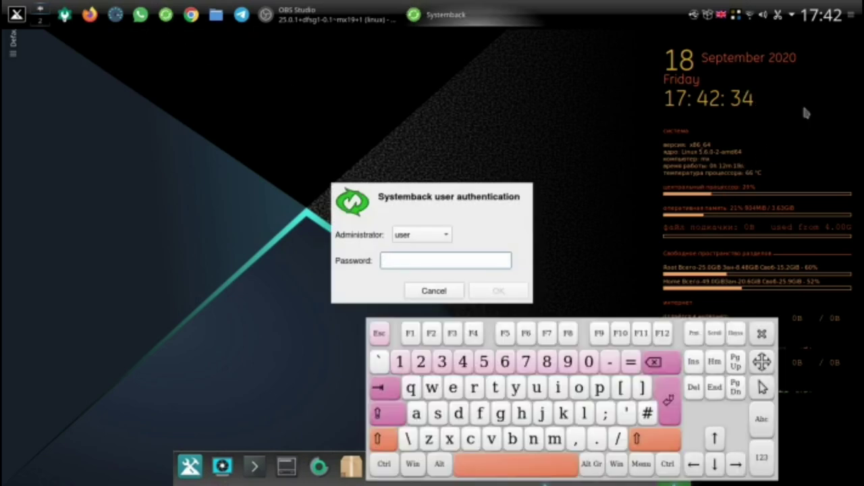
pyautogui.click(400, 361)
pyautogui.click(511, 291)
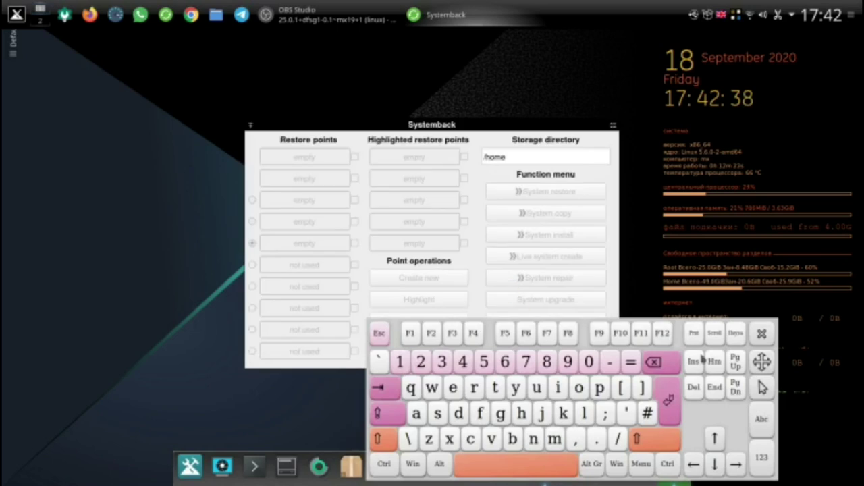
# - Dismiss the on-screen keyboard and open the System copy function in Systemback
pyautogui.click(762, 333)
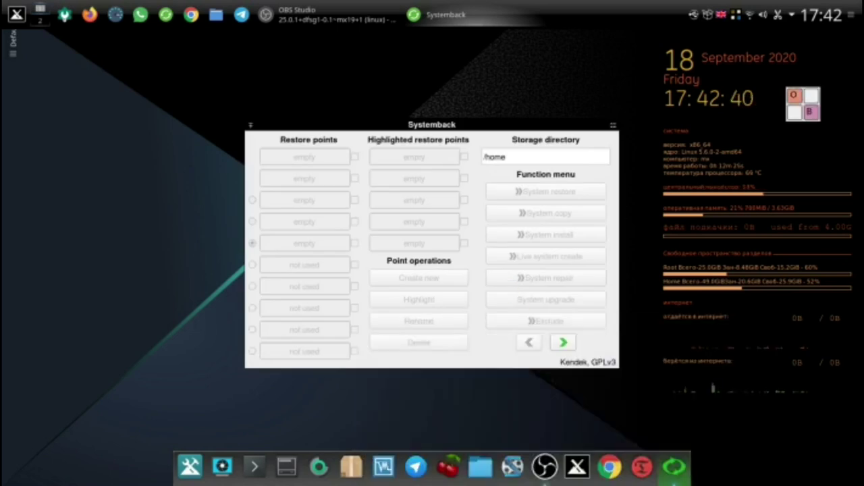
pyautogui.moveTo(448, 125); pyautogui.dragTo(319, 66)
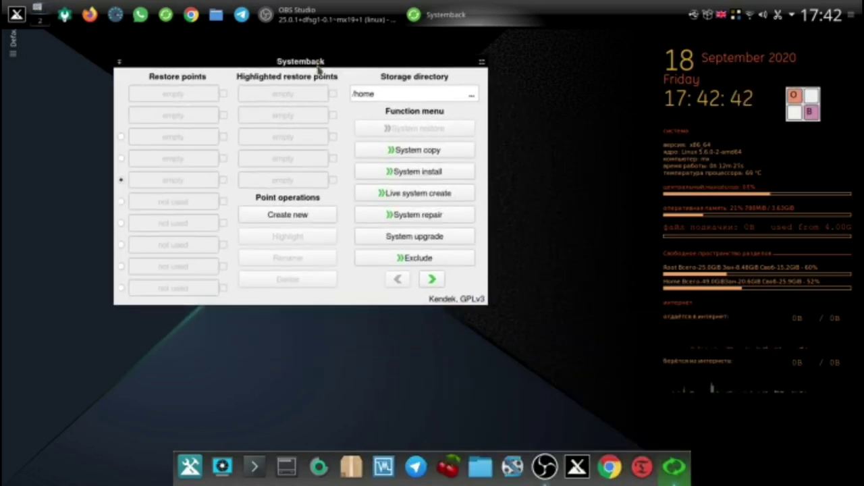
pyautogui.click(434, 153)
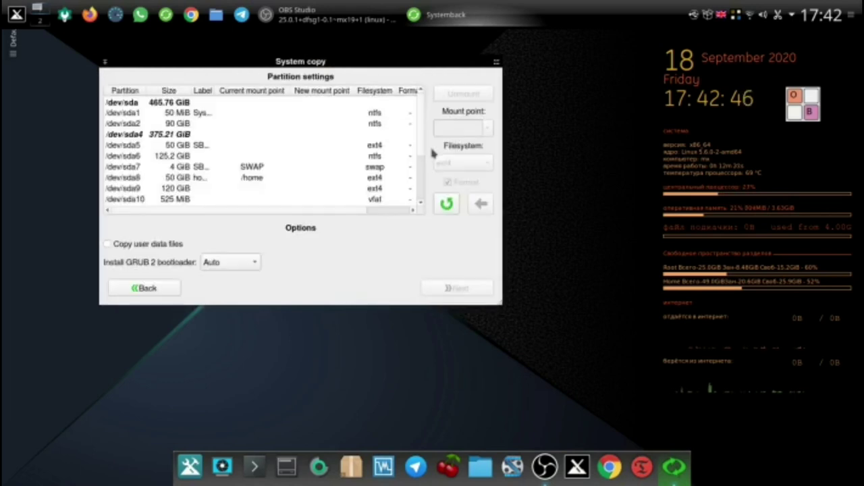
# - Choose /home as the mount point for the 50 GiB partition /dev/sda5 in the System copy partition settings
pyautogui.click(394, 149)
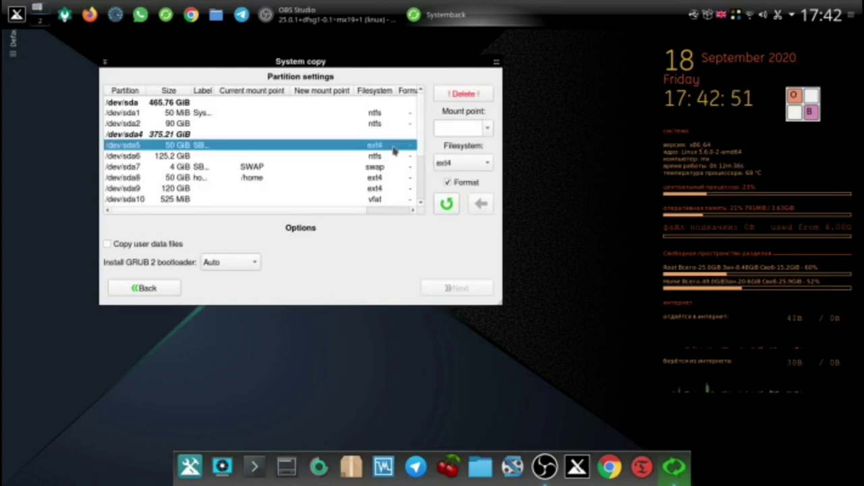
pyautogui.click(488, 129)
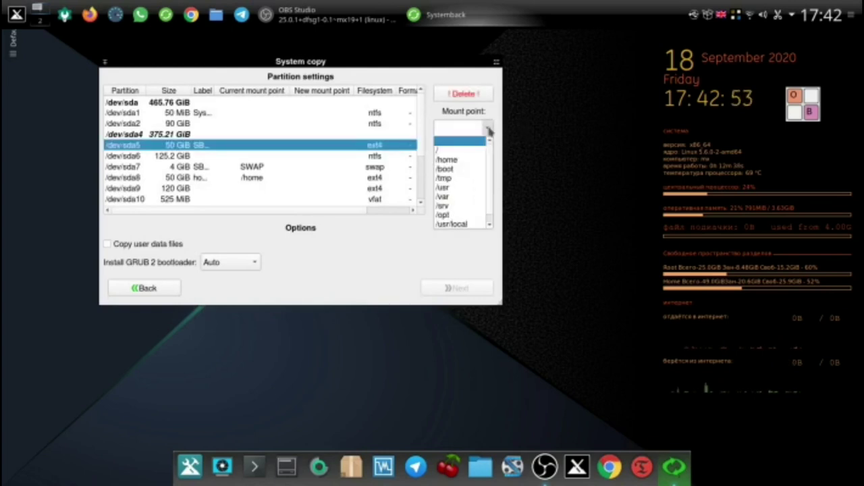
pyautogui.click(463, 160)
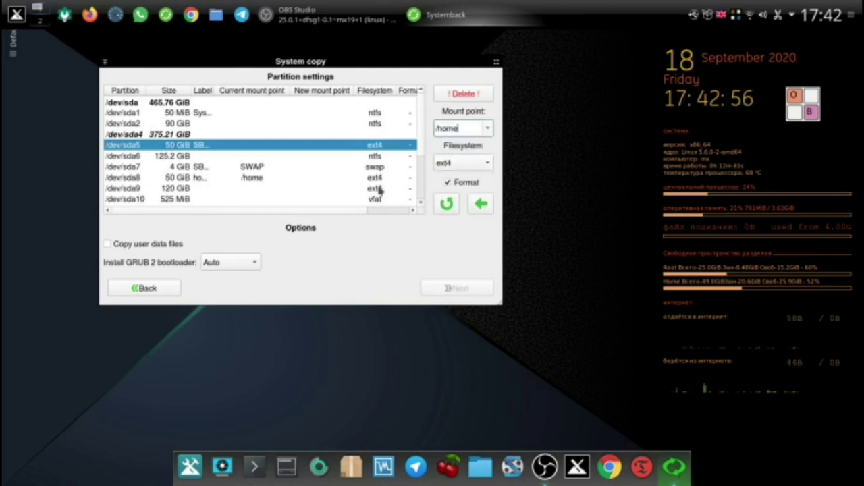
# - Choose / as the mount point for the /dev/sdb2 partition
pyautogui.scroll(-2, 365, 204)
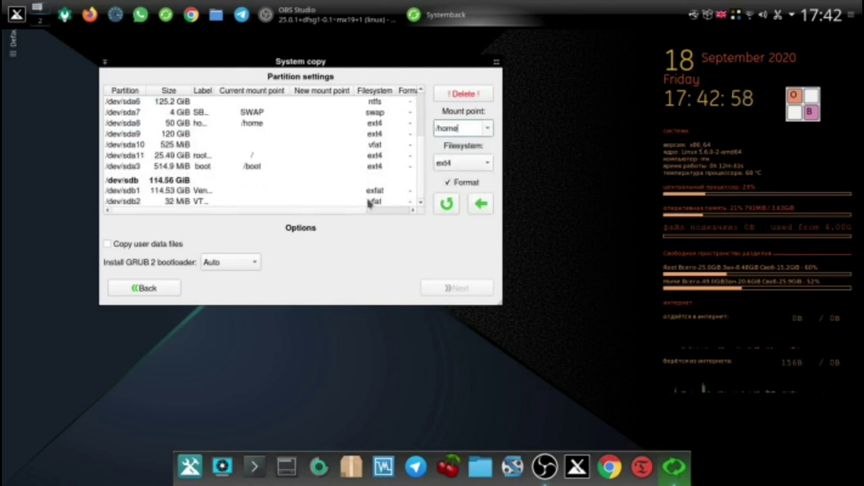
pyautogui.click(376, 202)
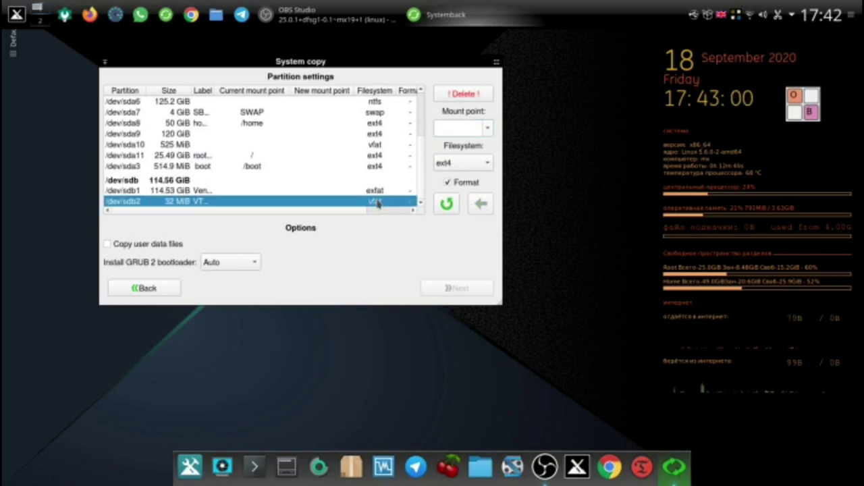
pyautogui.click(487, 129)
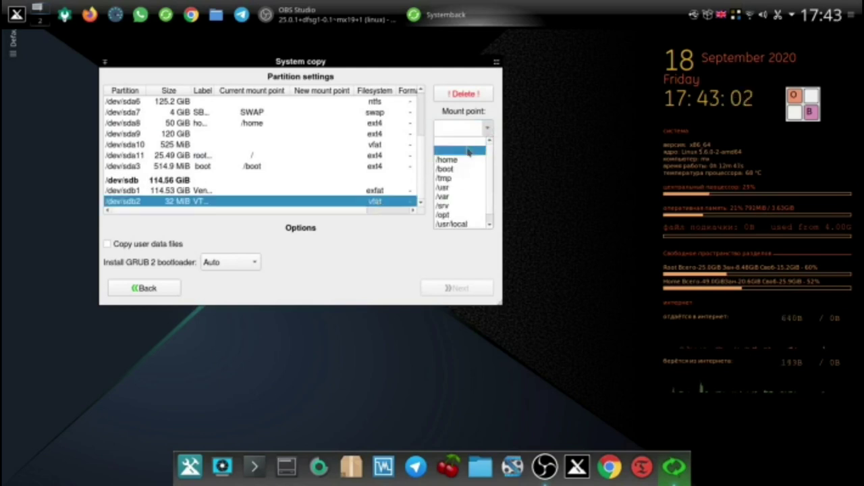
pyautogui.click(465, 150)
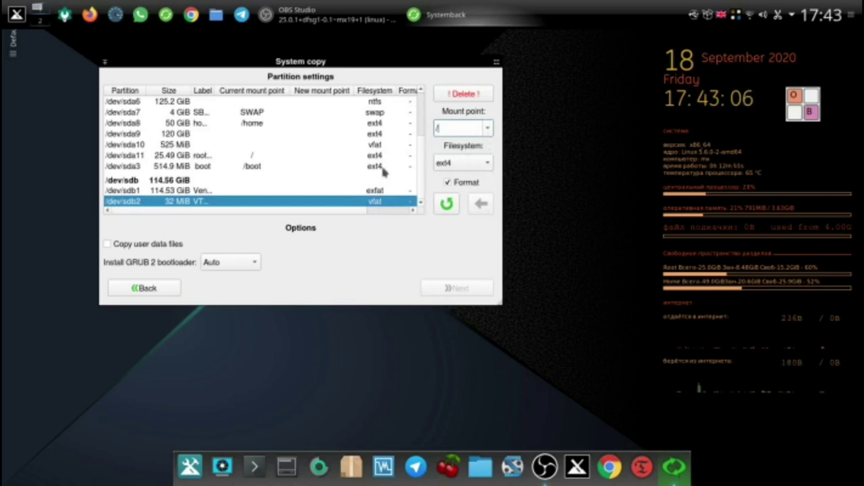
# - Choose SWAP as the mount point for /dev/sda7, and close Systemback without applying the partition settings
pyautogui.scroll(1, 384, 173)
pyautogui.click(382, 135)
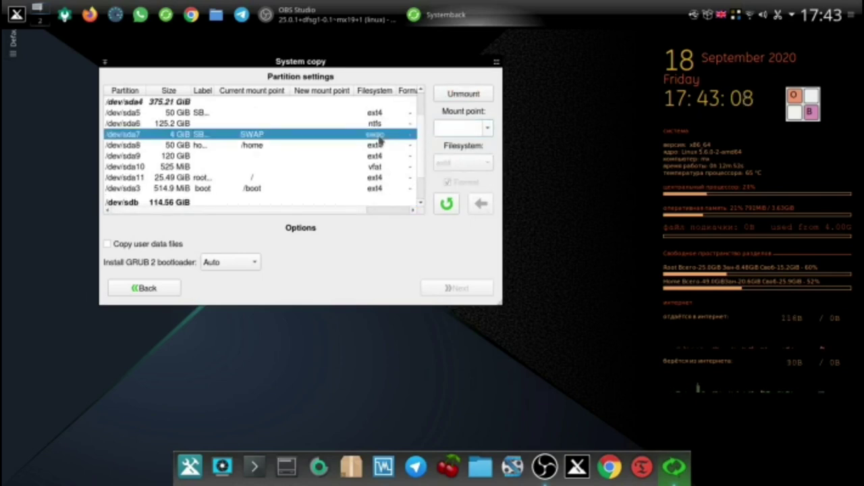
pyautogui.click(489, 130)
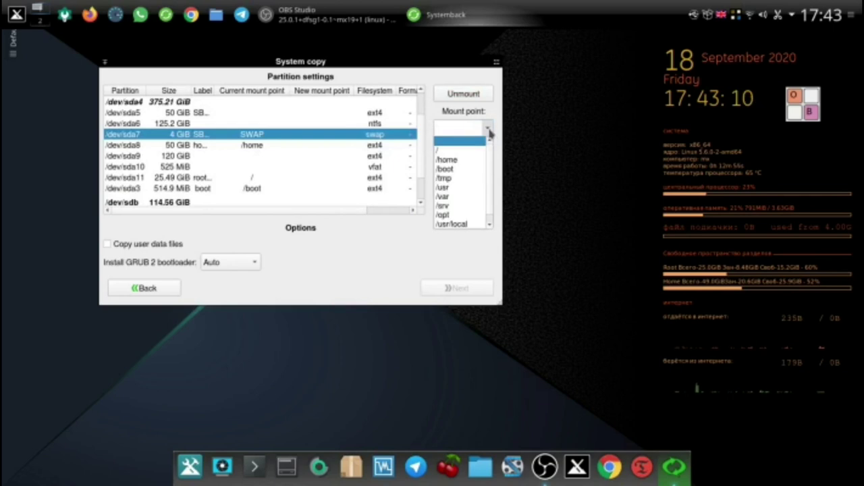
pyautogui.click(491, 228)
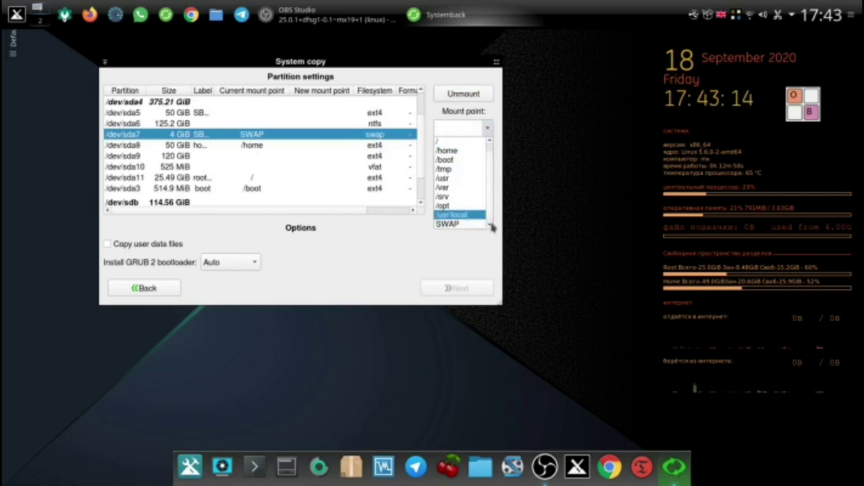
pyautogui.click(481, 225)
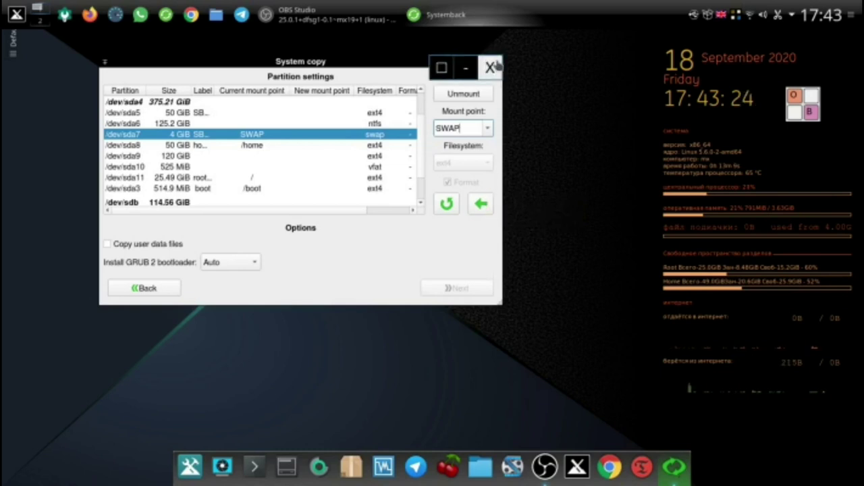
pyautogui.click(493, 68)
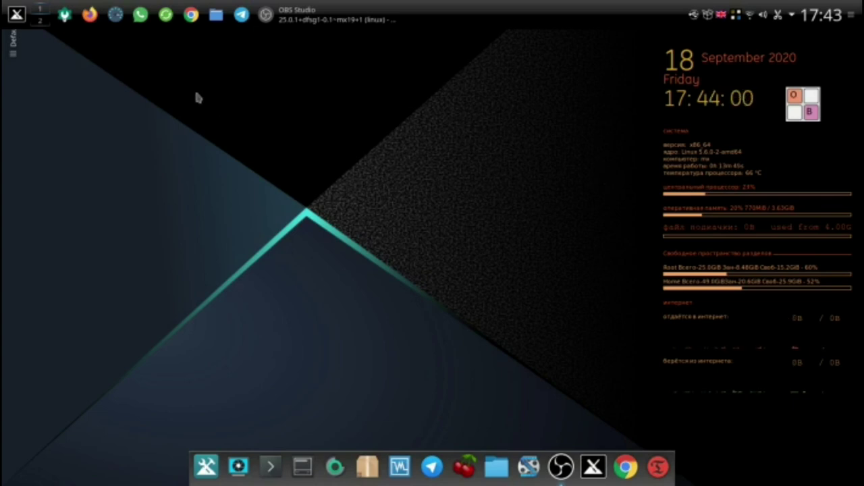
# - Browse the programs in the application menu's Интернет and Система categories, and close the menu
pyautogui.click(16, 16)
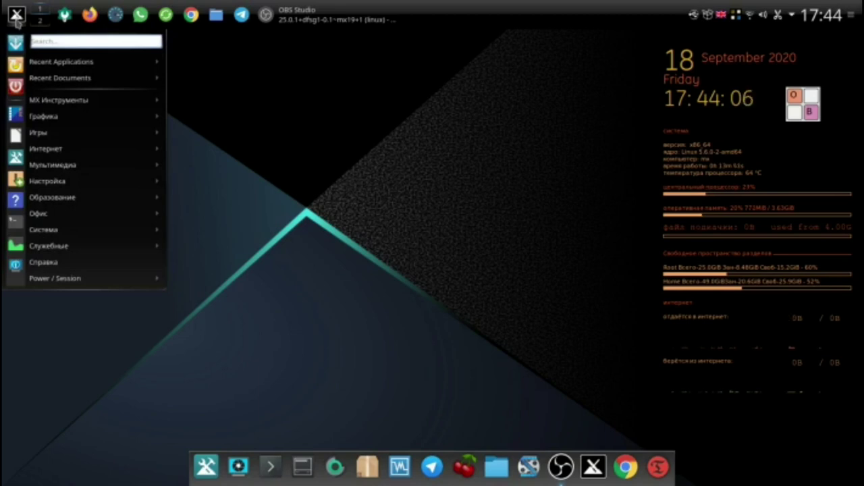
pyautogui.moveTo(52, 150)
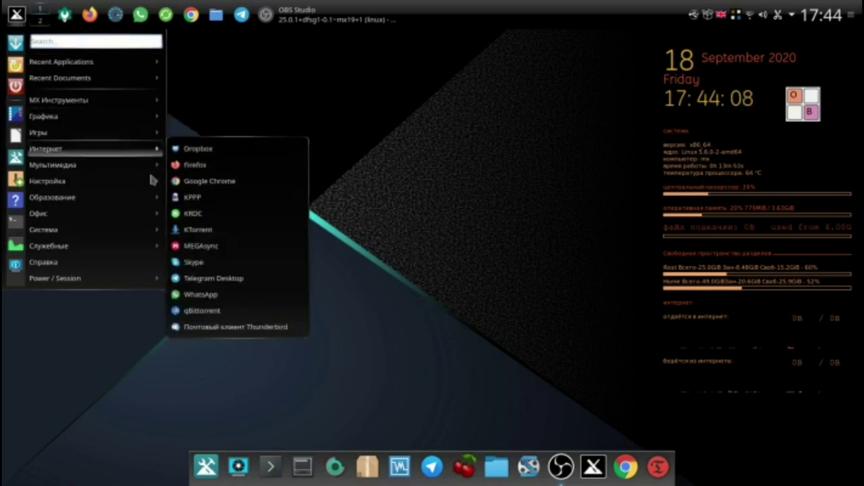
pyautogui.moveTo(154, 166)
pyautogui.moveTo(161, 150)
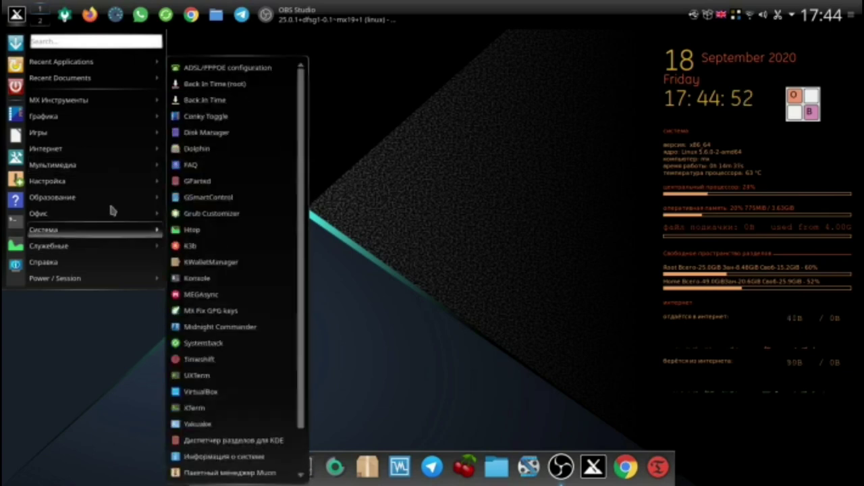
pyautogui.moveTo(112, 210)
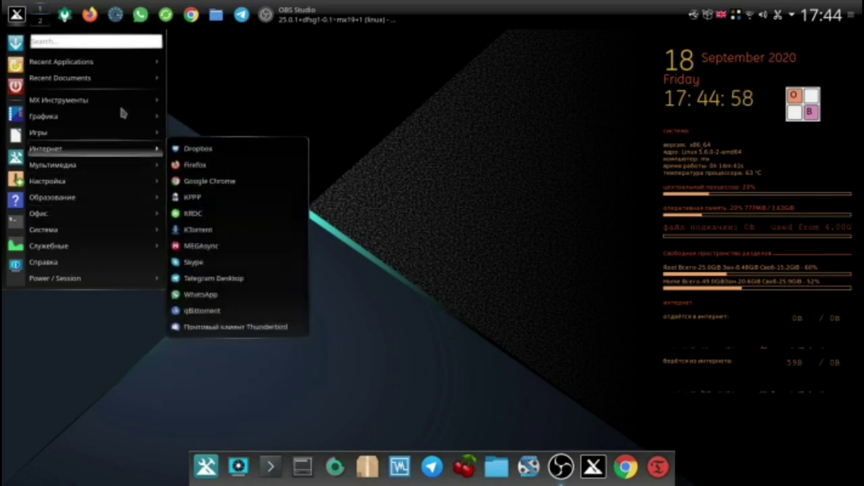
pyautogui.moveTo(123, 82)
pyautogui.moveTo(106, 133)
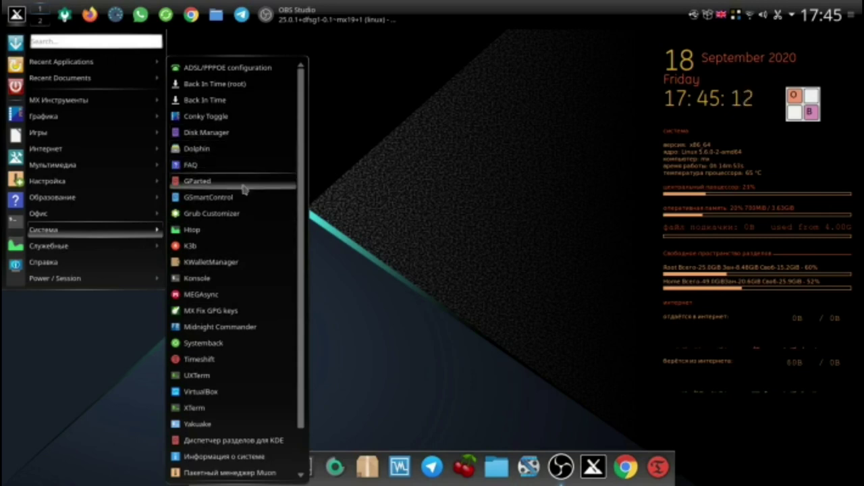
pyautogui.click(431, 196)
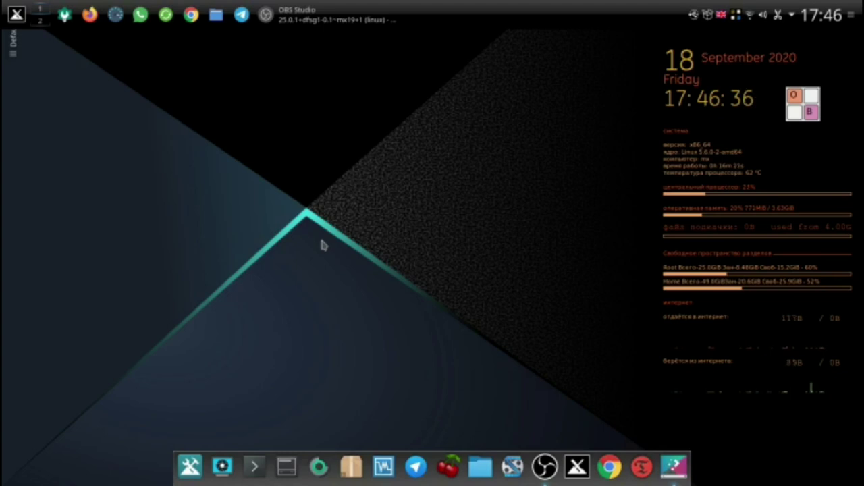
pyautogui.rightClick(322, 241)
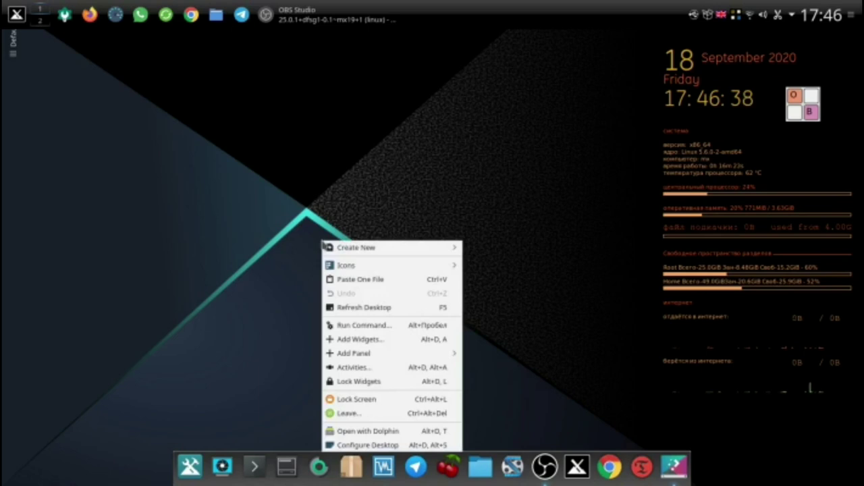
pyautogui.click(152, 132)
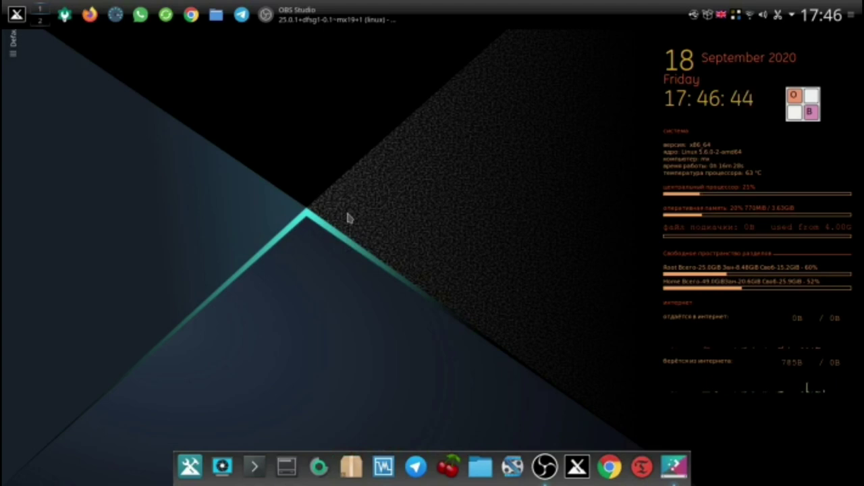
# - Switch to Google Chrome, open the Google Drive link on the Компьютерные советы page, and show the shared folders as a list
pyautogui.click(609, 467)
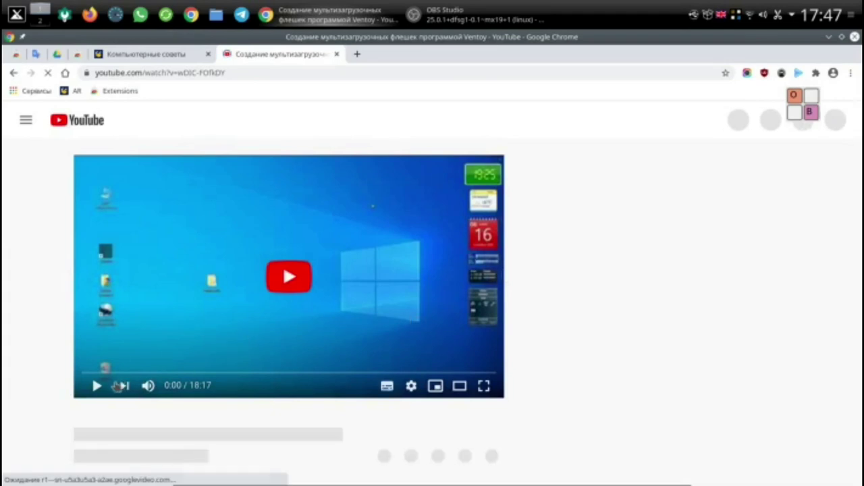
pyautogui.click(126, 57)
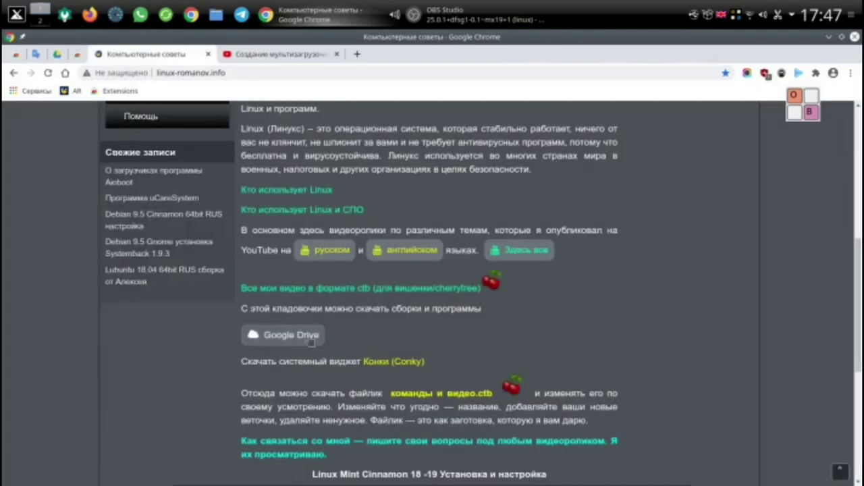
pyautogui.click(311, 340)
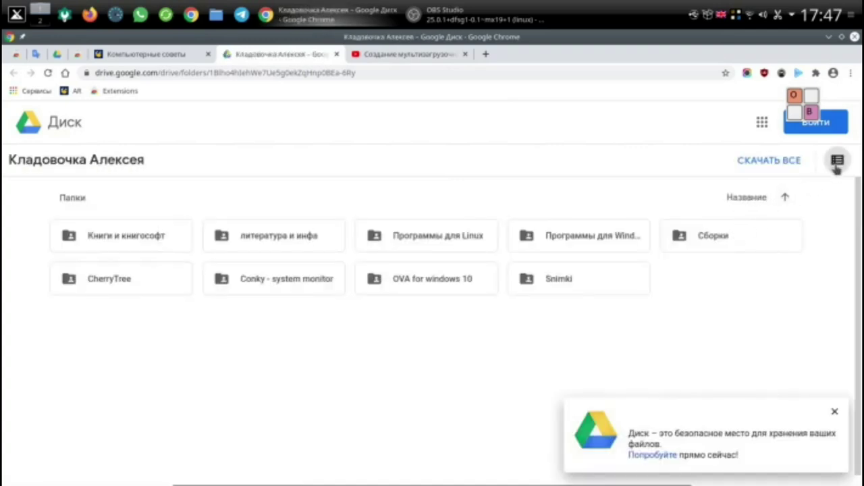
pyautogui.click(837, 162)
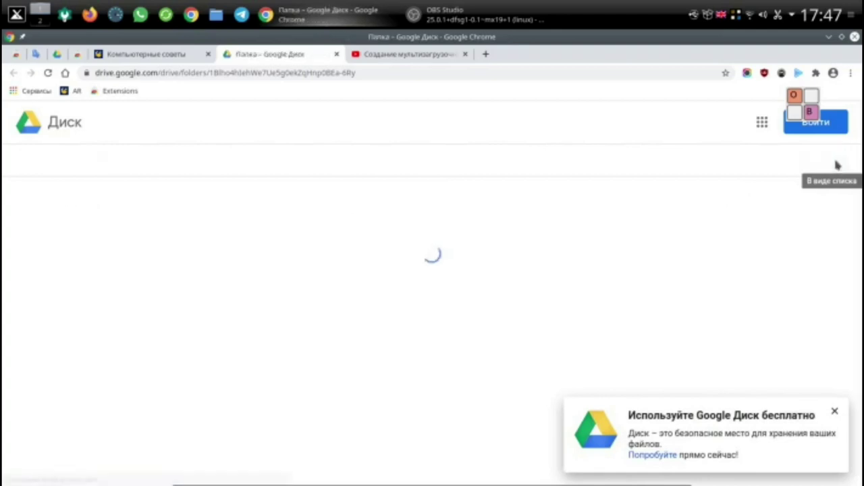
pyautogui.click(833, 413)
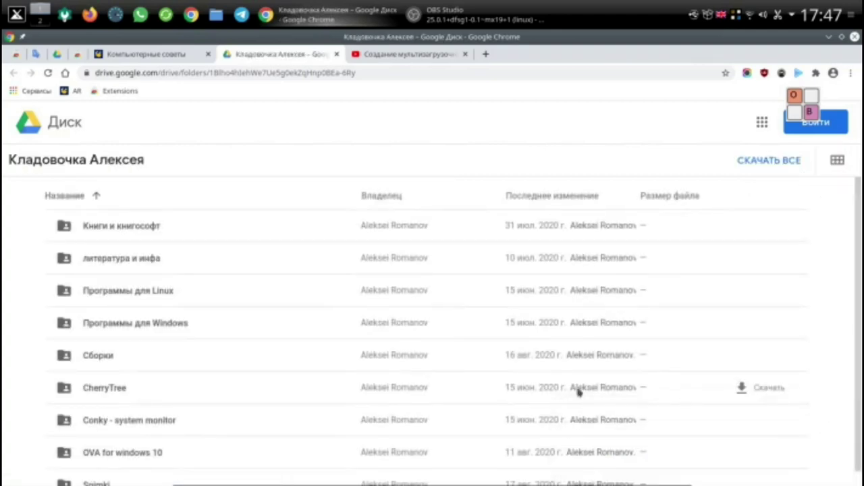
# - Open the Сборки folder, look inside 2018-09-14 Neon KDE, and return to Сборки
pyautogui.scroll(-1, 230, 348)
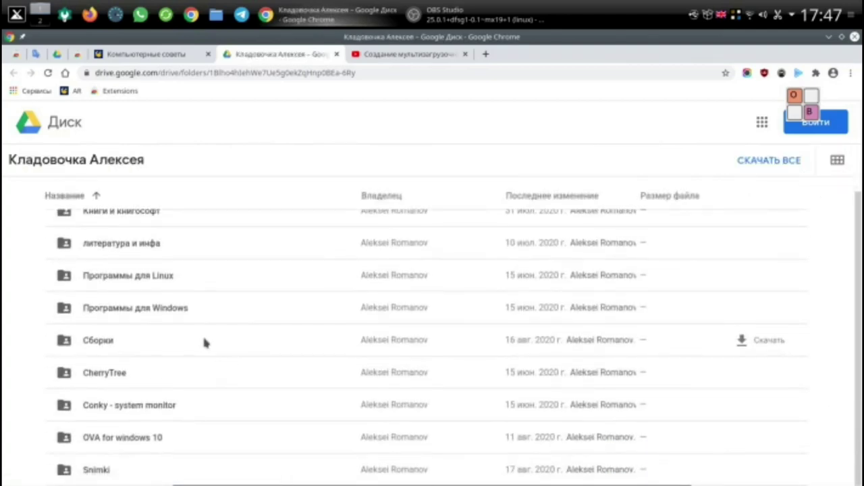
pyautogui.doubleClick(68, 343)
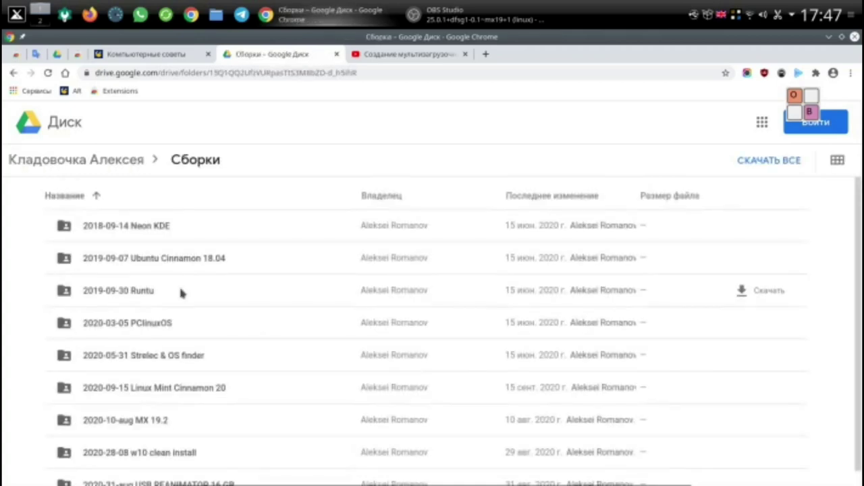
pyautogui.doubleClick(147, 227)
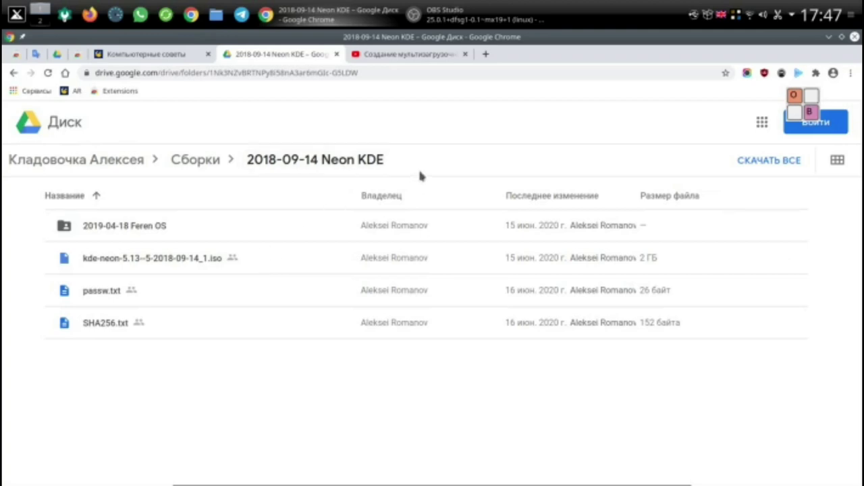
pyautogui.click(196, 161)
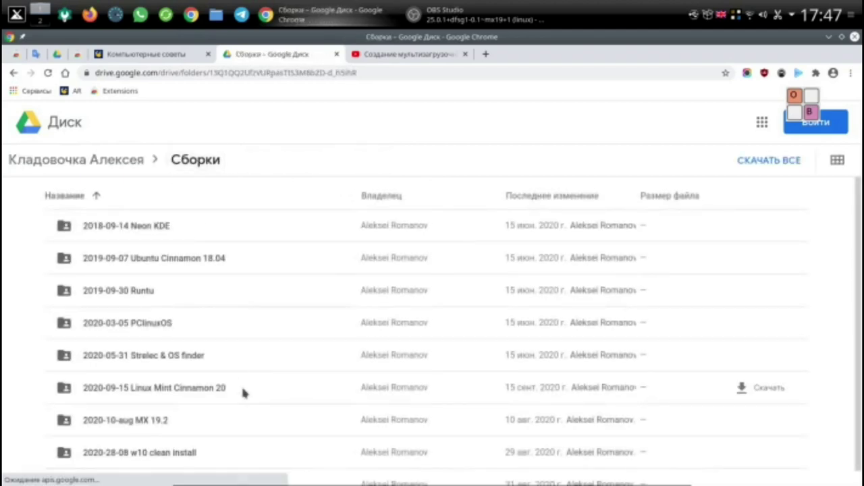
# - Examine the files in the 2020-10-aug MX 19.2 folder, and minimise the browser
pyautogui.scroll(-1, 244, 393)
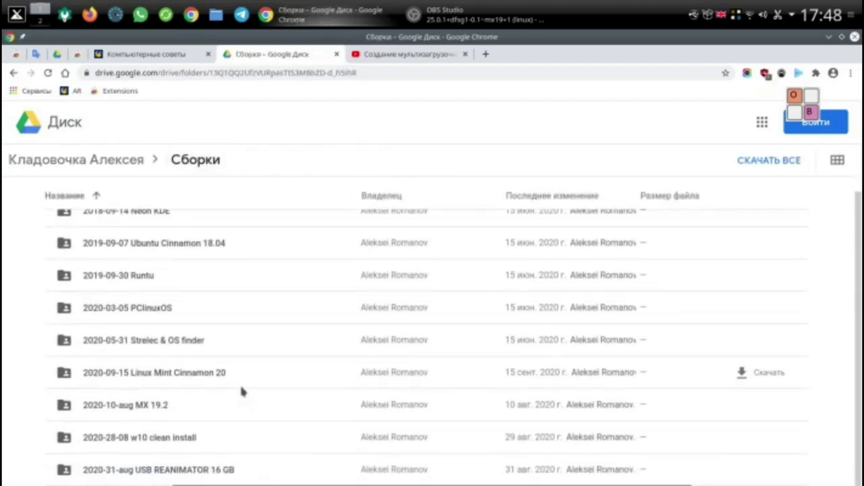
pyautogui.doubleClick(159, 406)
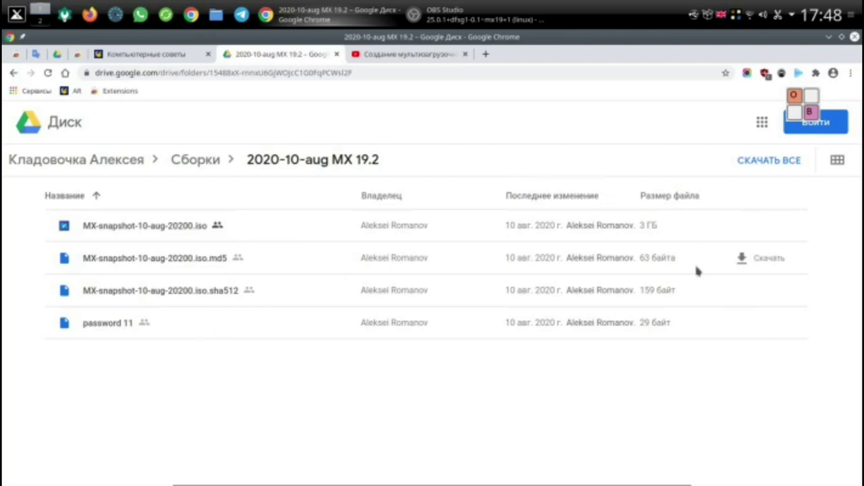
pyautogui.click(829, 38)
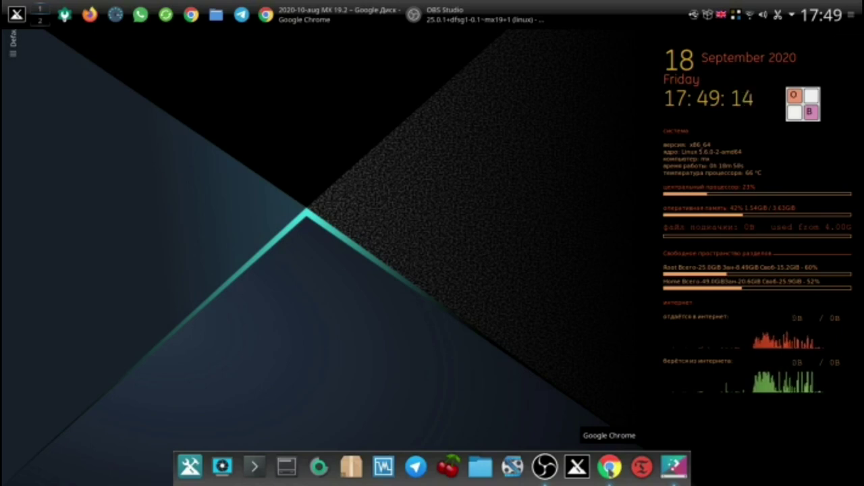
# - Open MX Инструменты, launch MX Установщик пакетов from the Software section, and authenticate with the root password
pyautogui.click(191, 466)
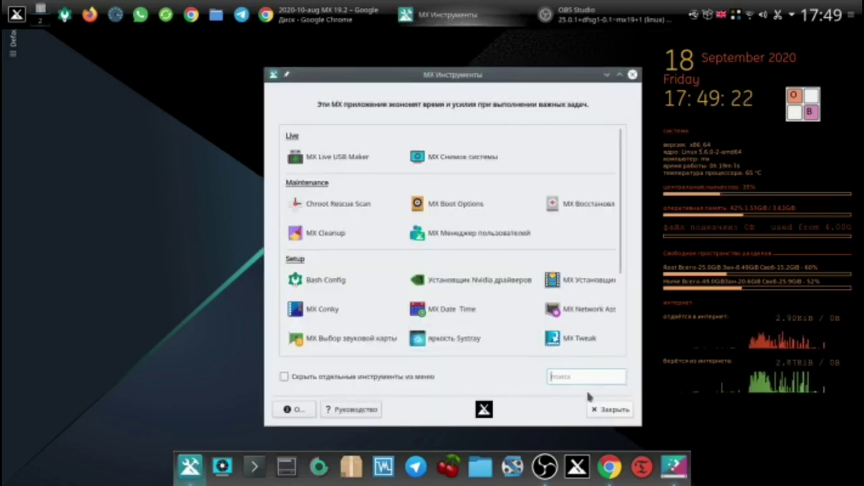
pyautogui.scroll(-3, 503, 338)
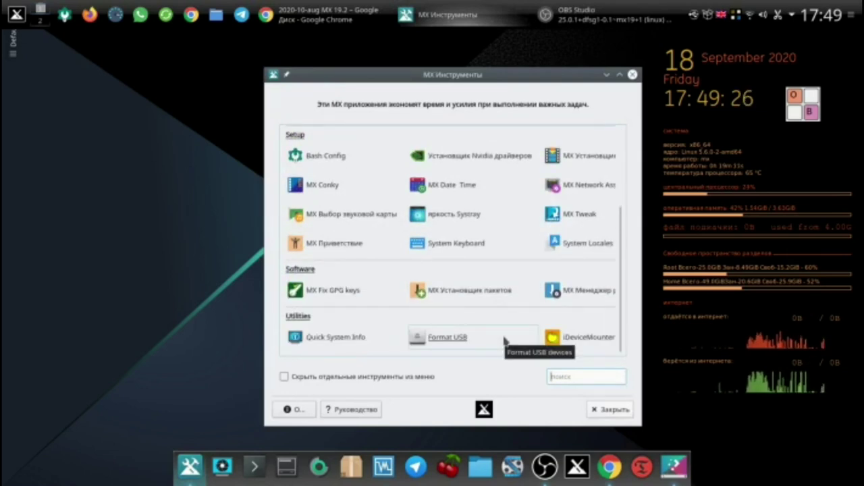
pyautogui.click(493, 295)
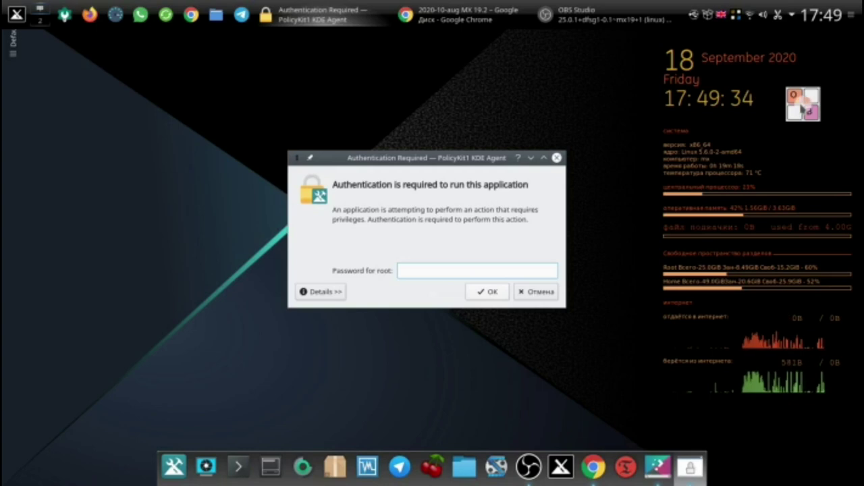
pyautogui.write('*')
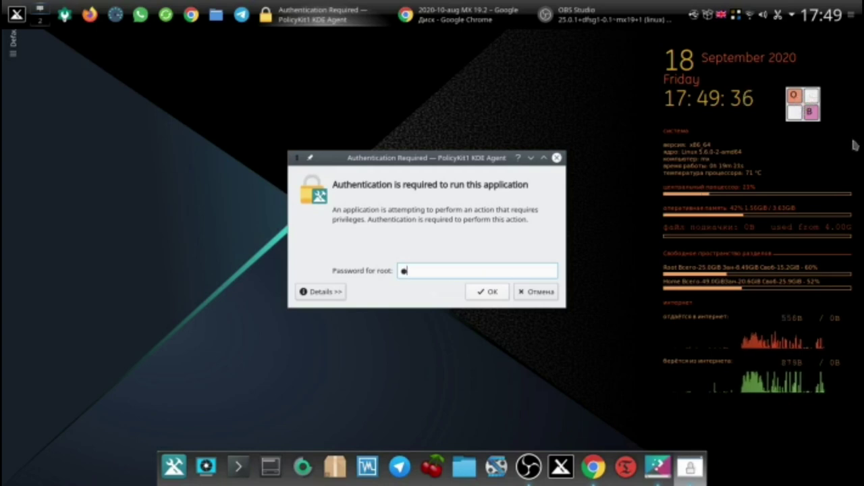
pyautogui.click(495, 293)
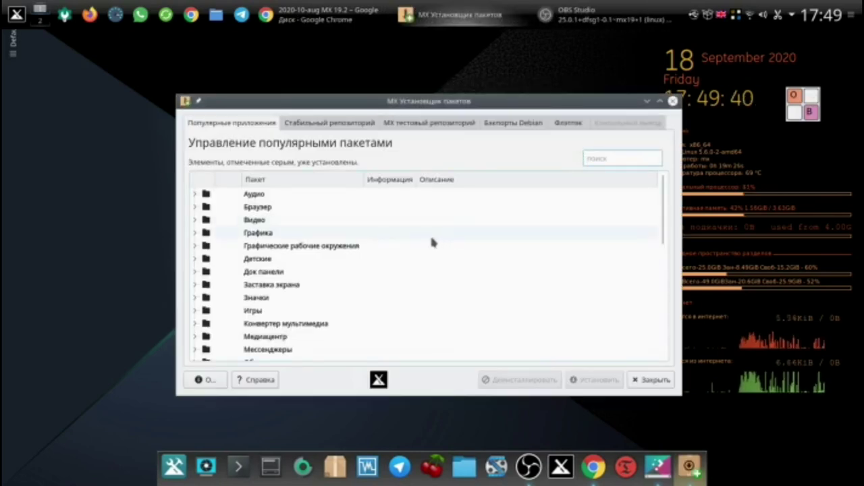
# - Examine the packages in the Графические рабочие окружения category, and close MX Установщик пакетов and MX Инструменты
pyautogui.click(195, 246)
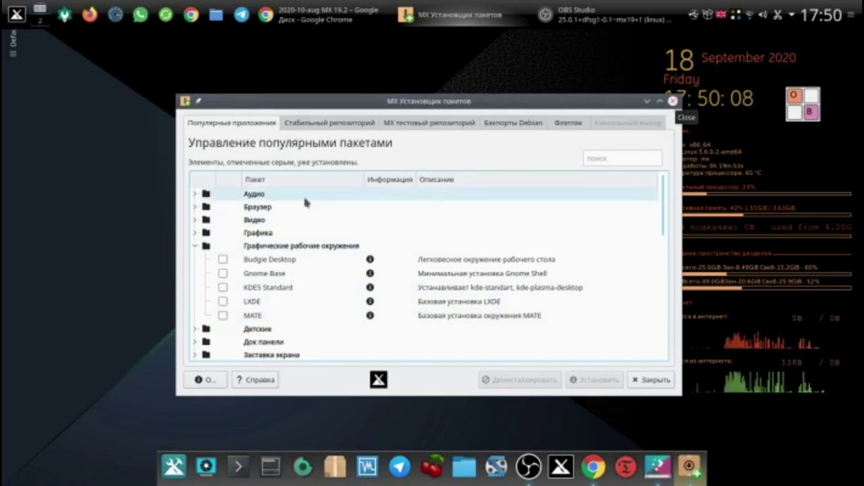
pyautogui.click(673, 101)
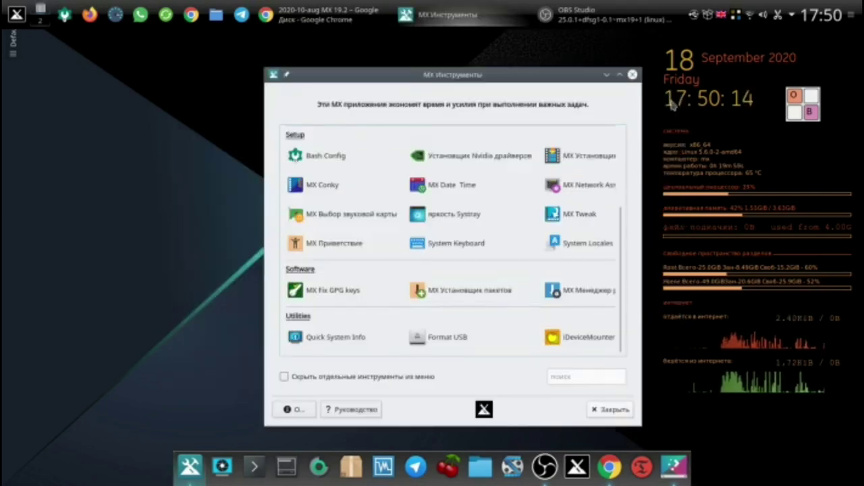
pyautogui.click(633, 74)
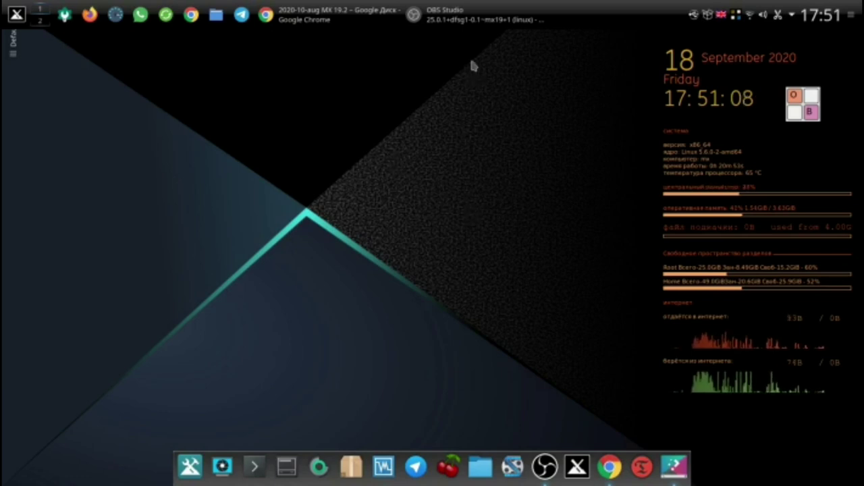
pyautogui.click(468, 25)
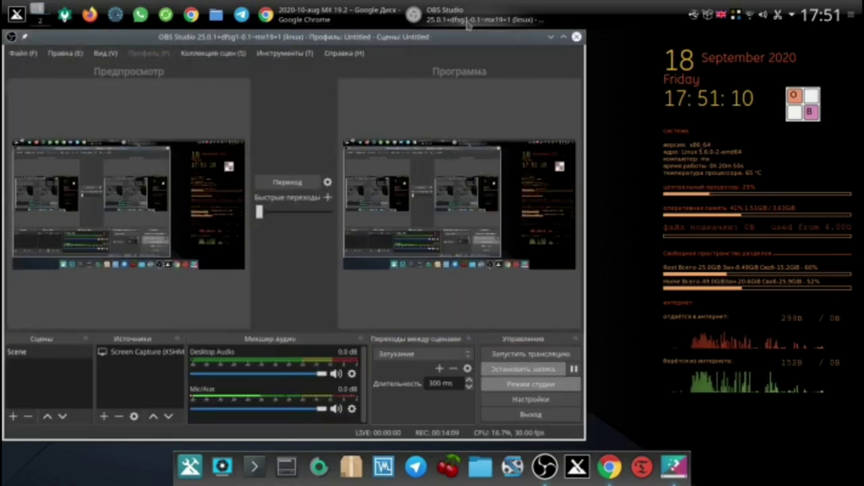